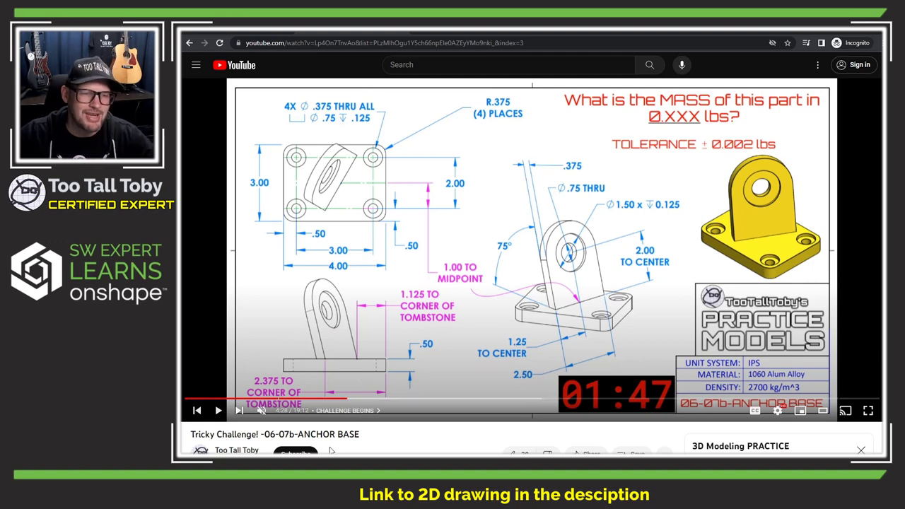
Skip the practice video to the CHALLENGE BEGINS chapter at about 2:35 and play it.
{"action": "left_click", "coordinate": [280, 400]}
{"action": "left_click", "coordinate": [445, 344]}
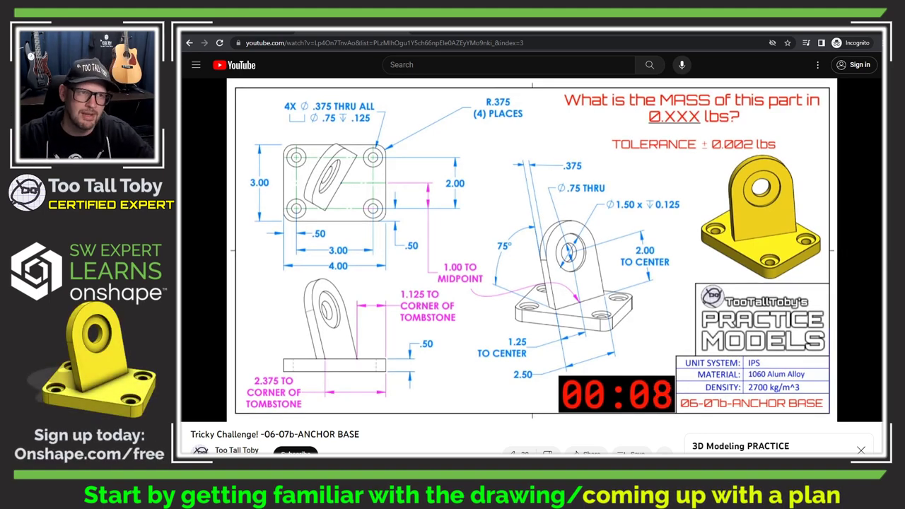
Mark up the drawing in red: outline the base and underline 4.00, 1.125, 1.00, .50.
{"action": "mouse_move", "coordinate": [705, 222]}
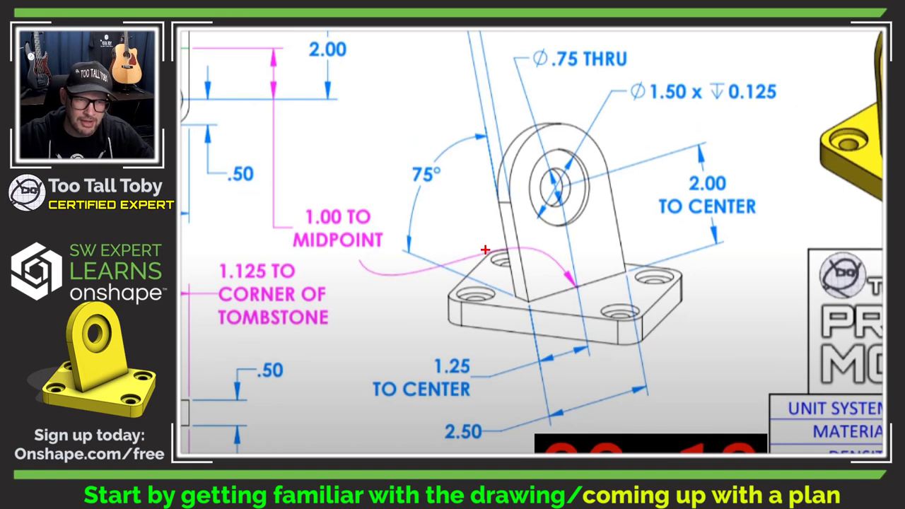
{"action": "mouse_move", "coordinate": [491, 243]}
{"action": "left_mouse_down"}
{"action": "mouse_move", "coordinate": [438, 303]}
{"action": "mouse_move", "coordinate": [598, 337]}
{"action": "mouse_move", "coordinate": [665, 300]}
{"action": "mouse_move", "coordinate": [637, 257]}
{"action": "mouse_move", "coordinate": [468, 234]}
{"action": "left_mouse_up"}
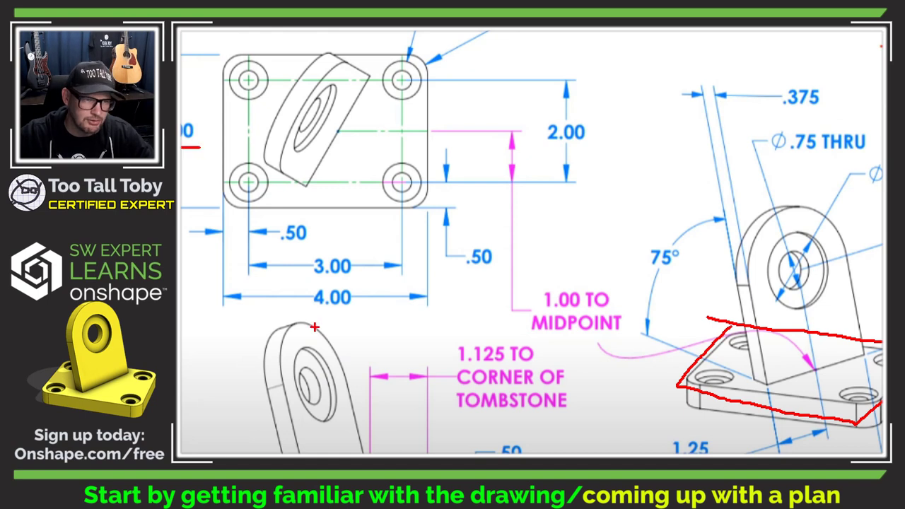
{"action": "left_click_drag", "start_coordinate": [301, 314], "coordinate": [382, 318]}
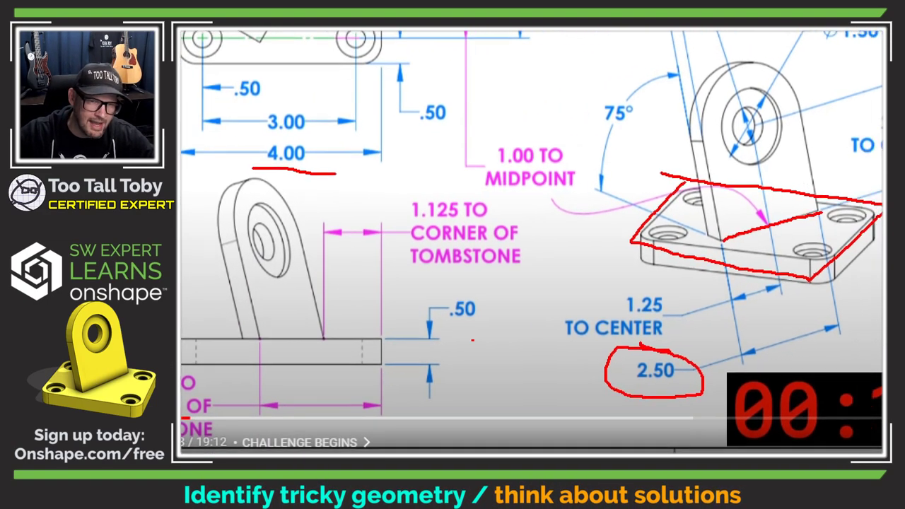
{"action": "left_click_drag", "start_coordinate": [414, 218], "coordinate": [489, 217]}
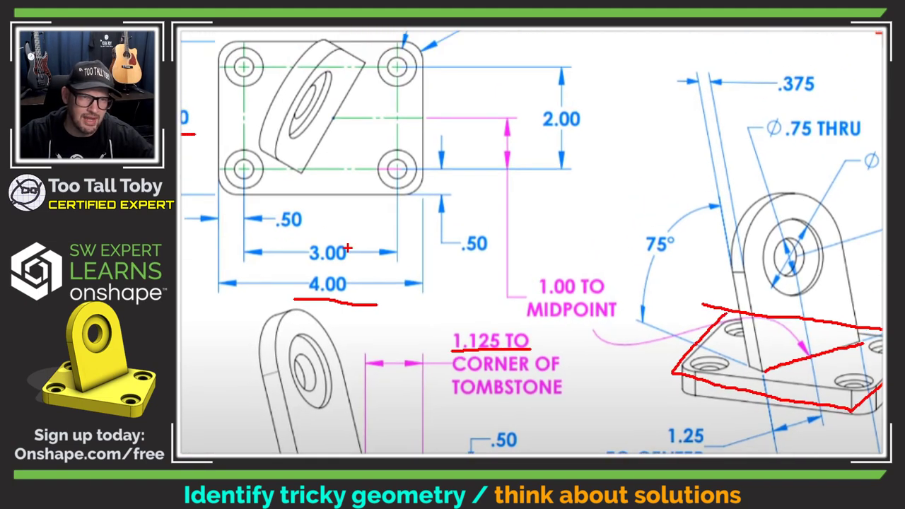
{"action": "left_click_drag", "start_coordinate": [540, 297], "coordinate": [564, 296]}
{"action": "left_click_drag", "start_coordinate": [447, 259], "coordinate": [470, 256]}
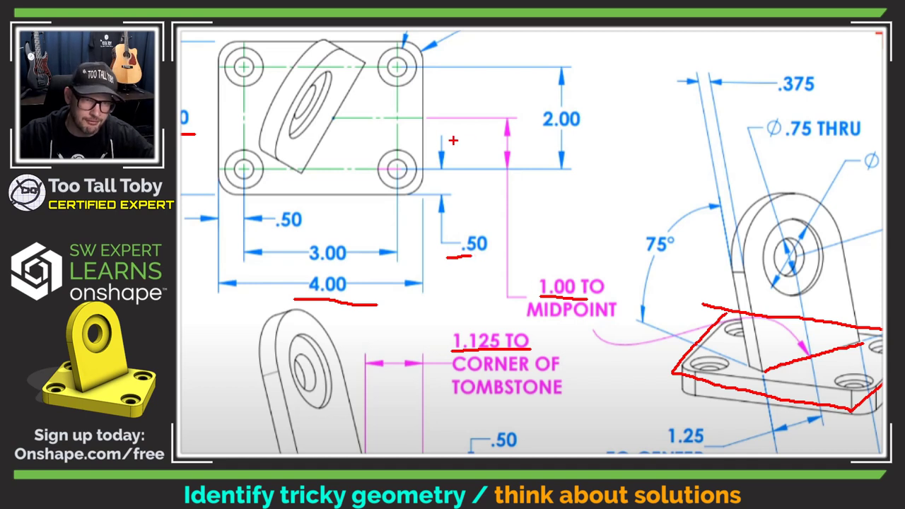
{"action": "left_click_drag", "start_coordinate": [351, 195], "coordinate": [439, 197]}
{"action": "left_click_drag", "start_coordinate": [334, 117], "coordinate": [509, 117]}
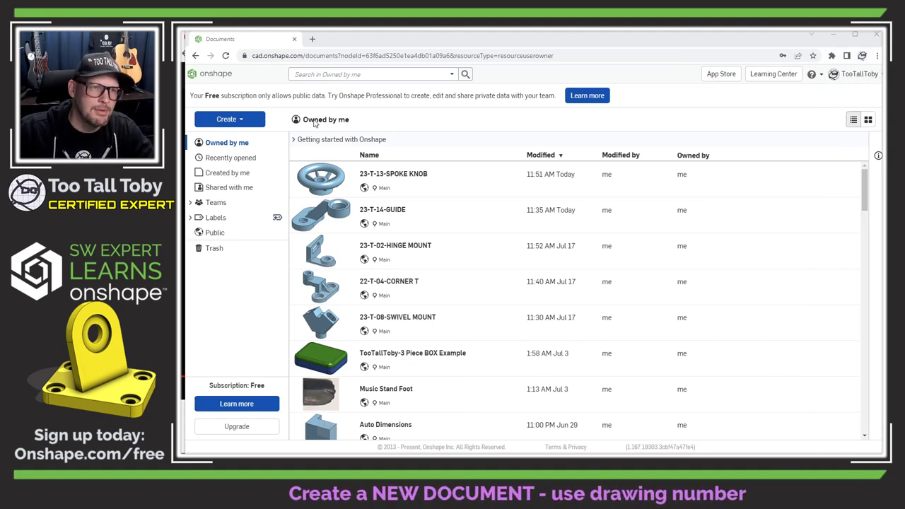
Create a new public document named '06-07b-ANCHOR BASE'.
{"action": "left_click", "coordinate": [230, 119]}
{"action": "left_click", "coordinate": [244, 138]}
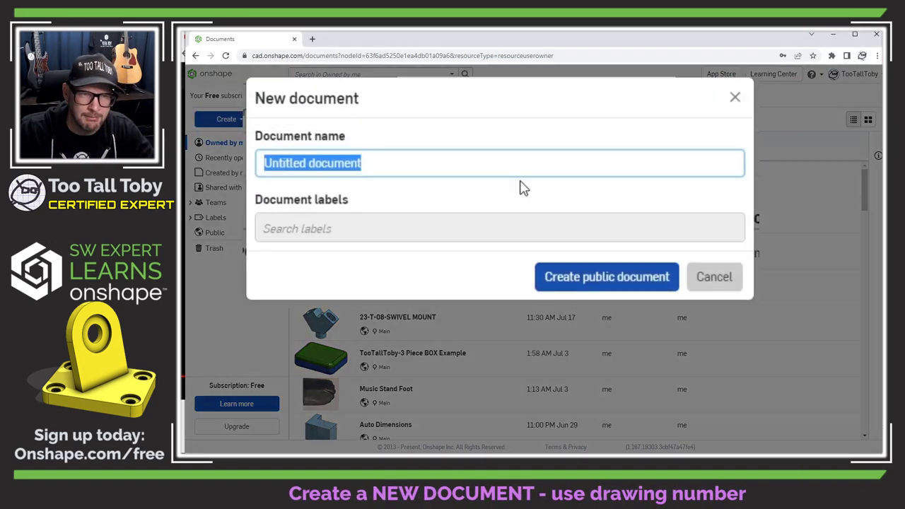
{"action": "type", "text": "06-07"}
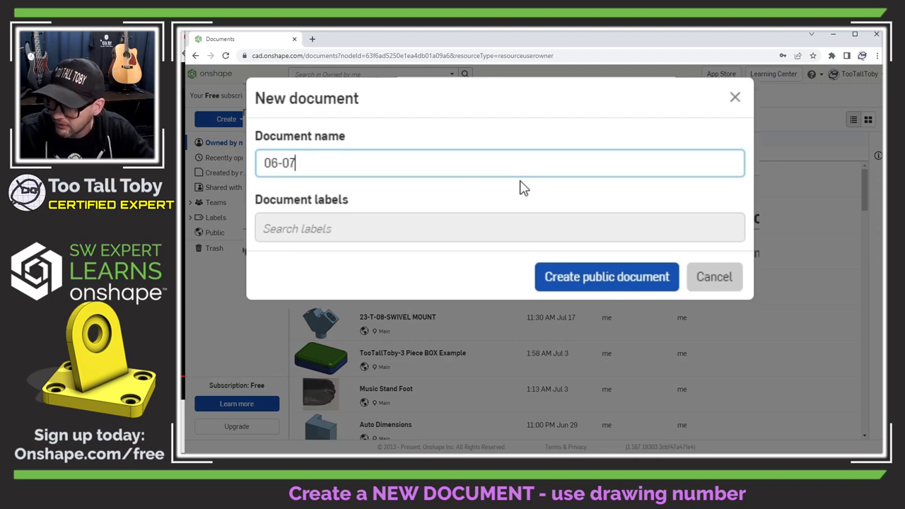
{"action": "type", "text": "b-ANCHOR BASE"}
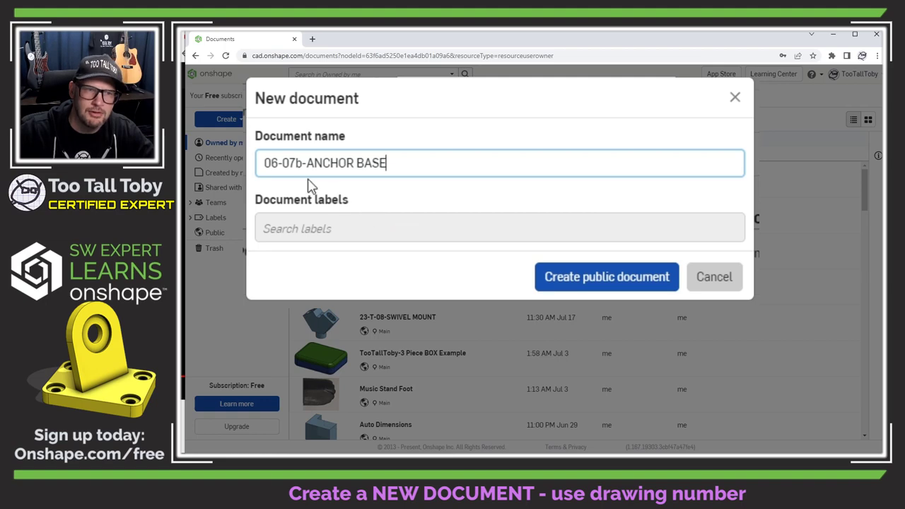
{"action": "left_click_drag", "start_coordinate": [271, 162], "coordinate": [413, 163]}
{"action": "left_click", "coordinate": [430, 166]}
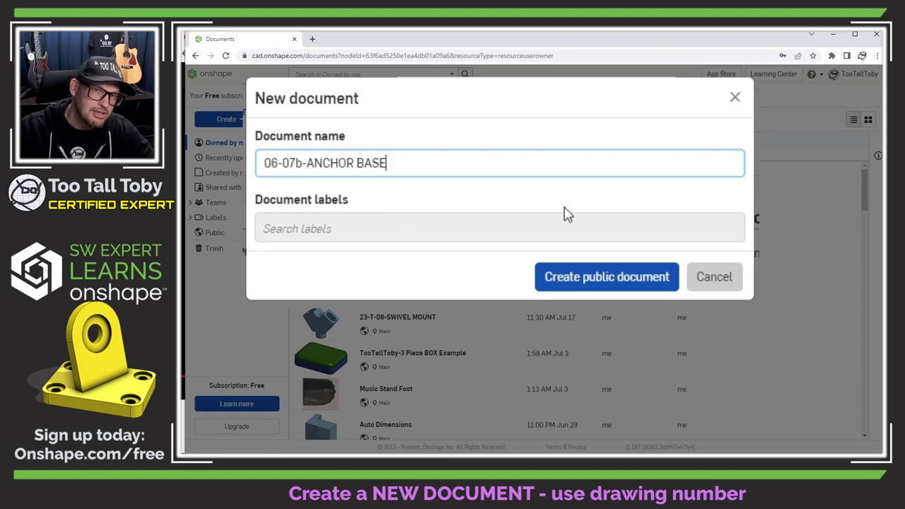
{"action": "left_click", "coordinate": [627, 282]}
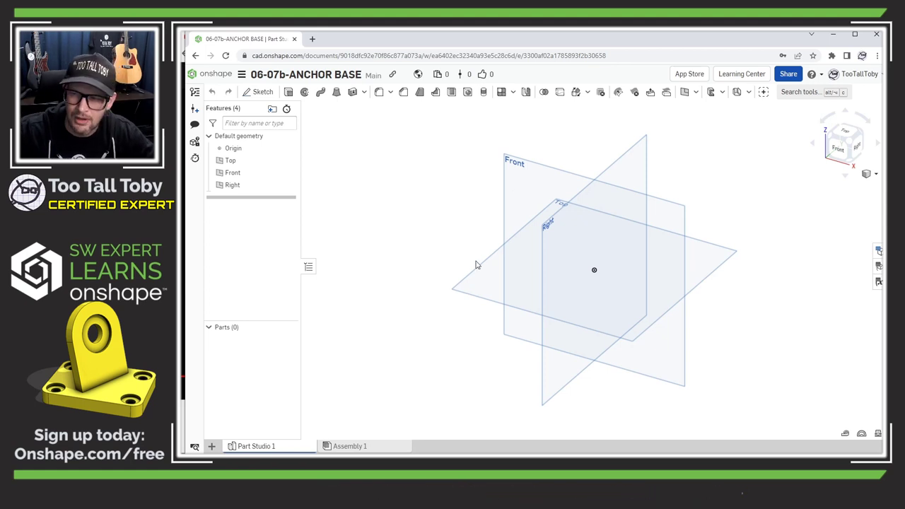
Sketch a 4 × 3 in center-point rectangle at the origin on the Top plane.
{"action": "left_click", "coordinate": [476, 277]}
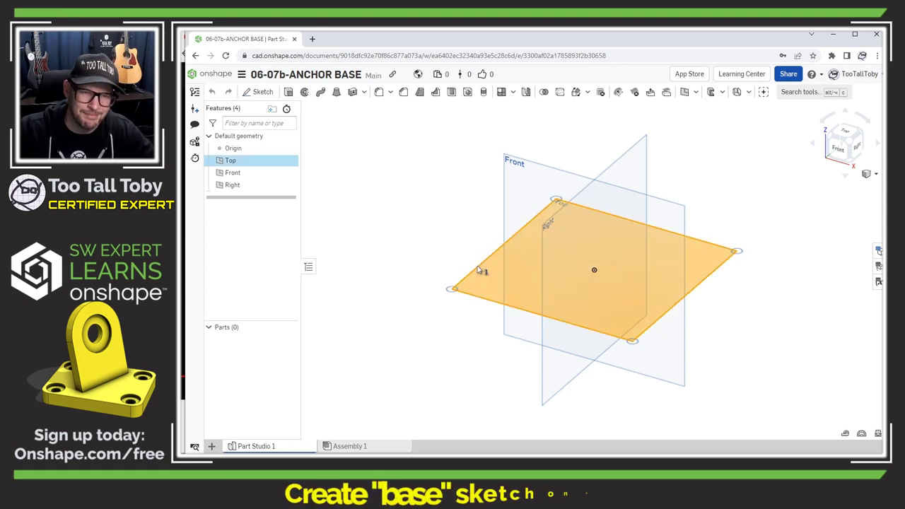
{"action": "key", "text": "s"}
{"action": "left_click", "coordinate": [495, 259]}
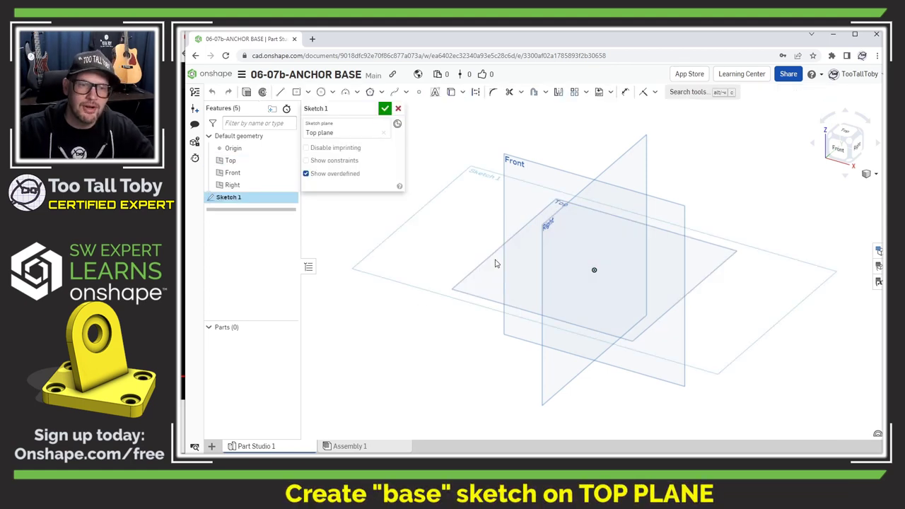
{"action": "key", "text": "n"}
{"action": "key", "text": "s"}
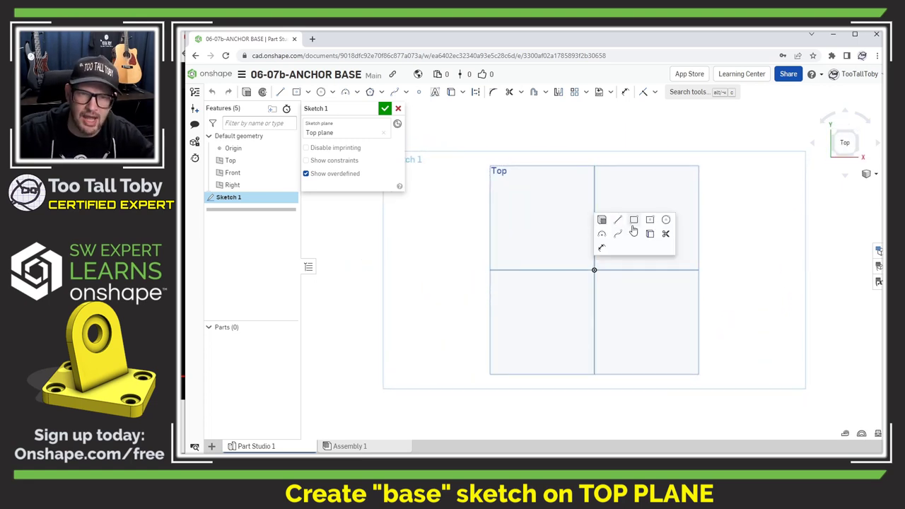
{"action": "left_click", "coordinate": [649, 225]}
{"action": "left_click", "coordinate": [595, 270]}
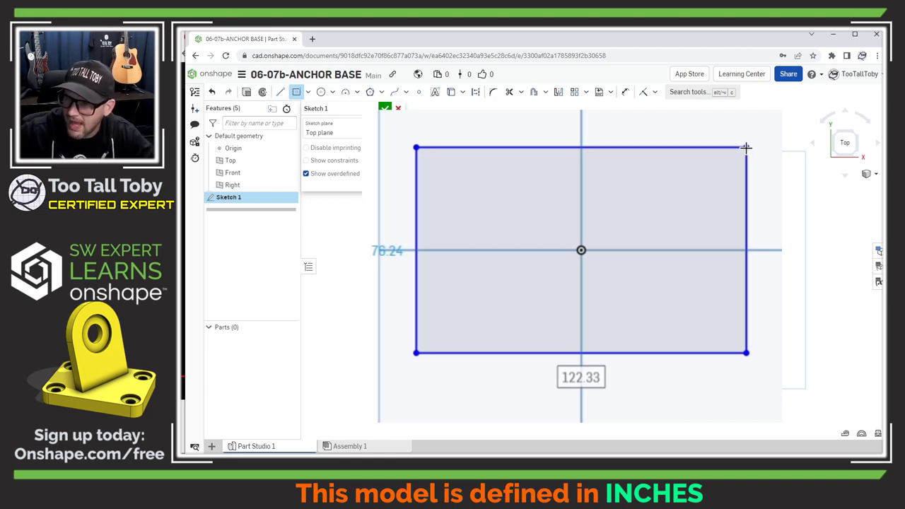
{"action": "type", "text": "3"}
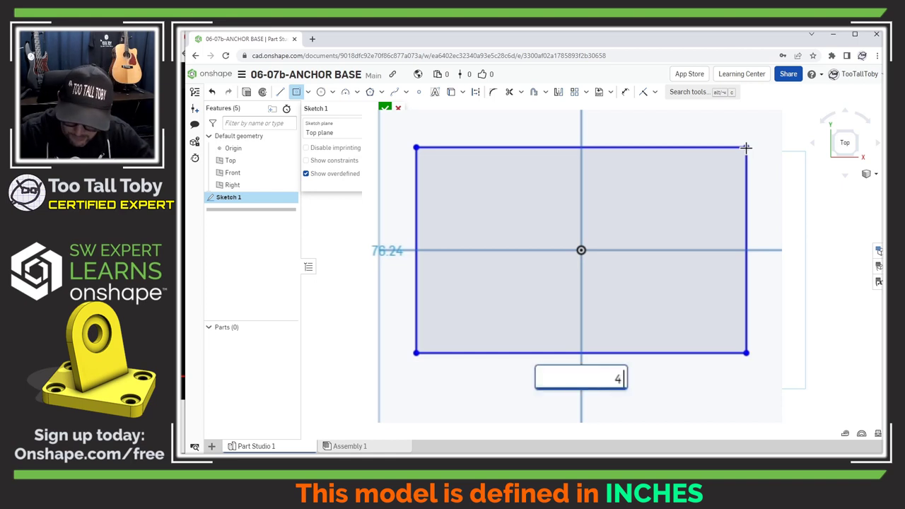
{"action": "type", "text": " in"}
{"action": "key", "text": "Return"}
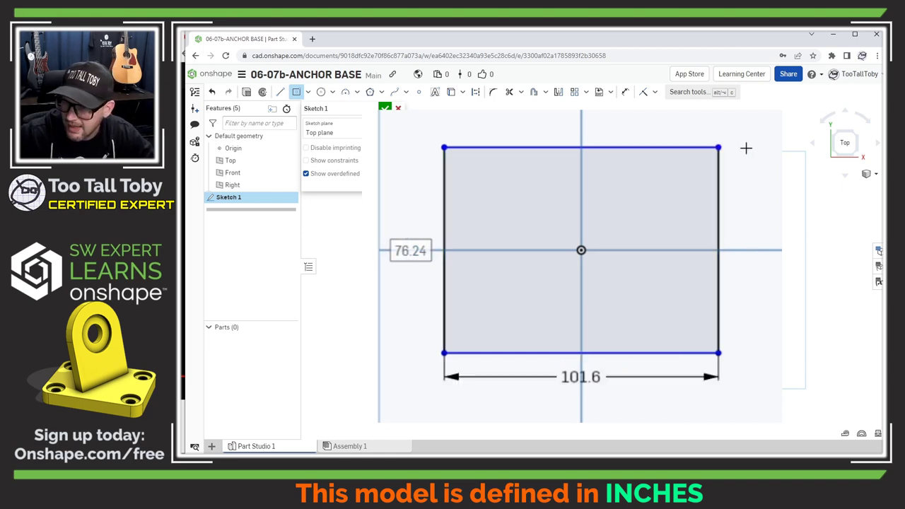
{"action": "type", "text": "3 in"}
{"action": "key", "text": "Return"}
Extrude the rectangle 0.5 in downward into the base plate.
{"action": "key", "text": "s"}
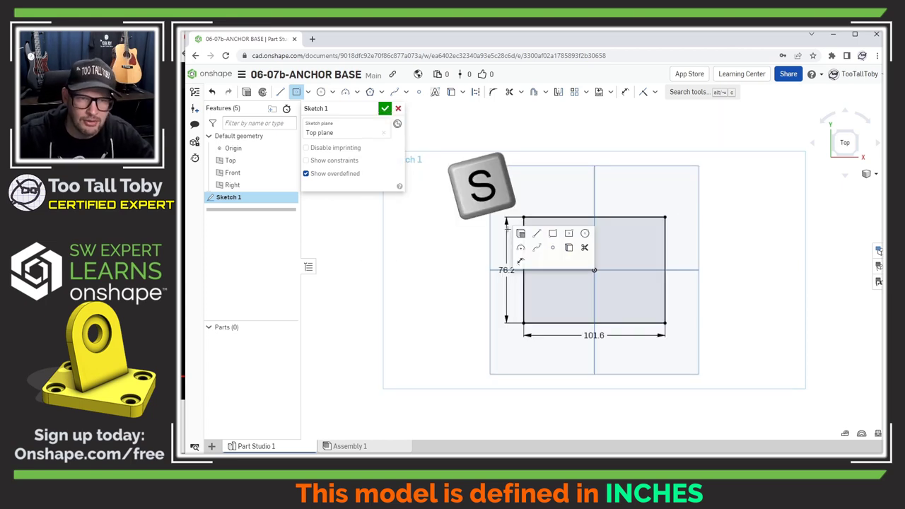
{"action": "left_click", "coordinate": [522, 234]}
{"action": "key", "text": "shift+7"}
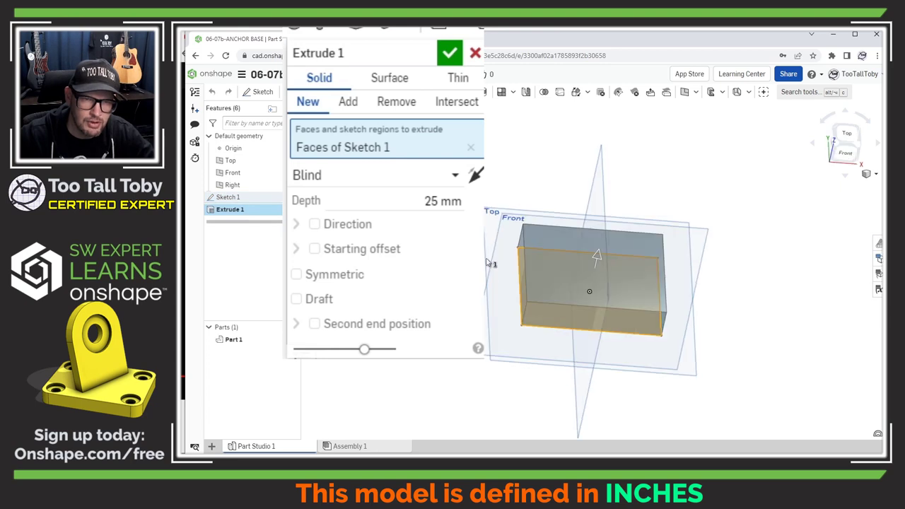
{"action": "left_click", "coordinate": [476, 175]}
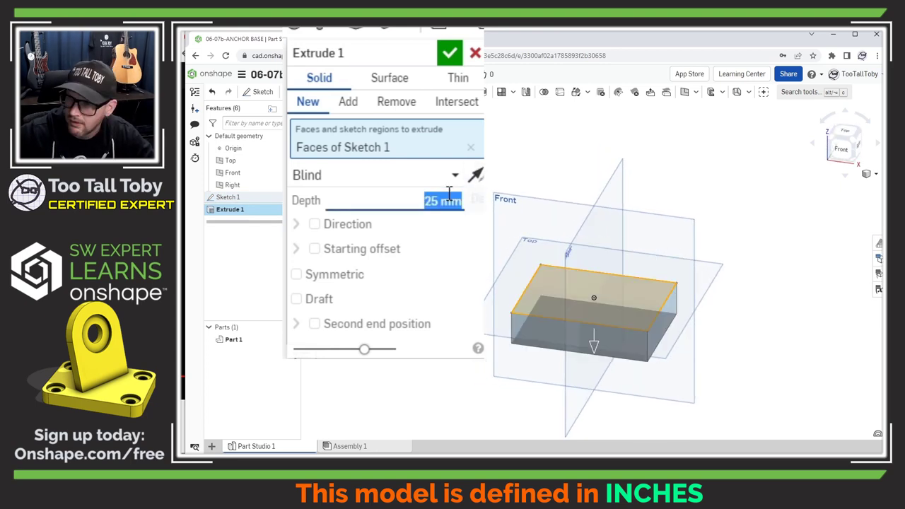
{"action": "type", "text": "0.5 in"}
{"action": "key", "text": "Return"}
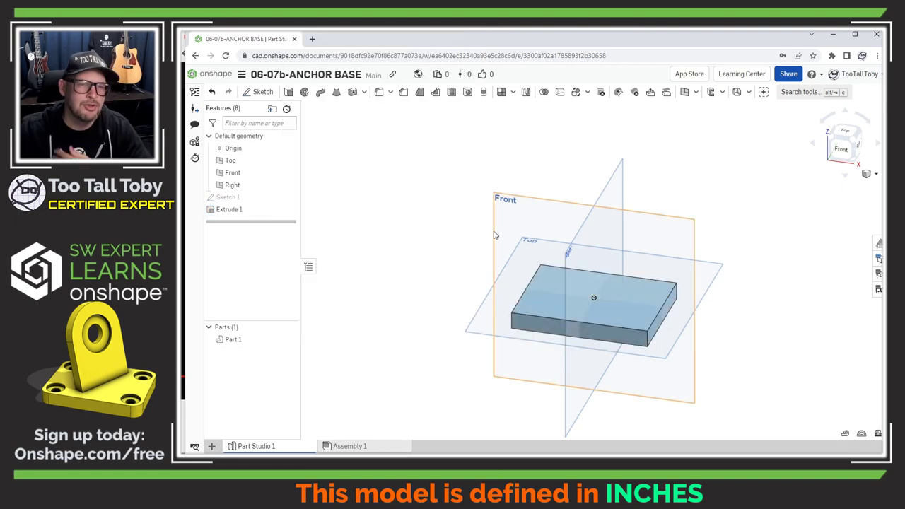
Set the workspace default units to Inch for length and Pound for mass.
{"action": "left_click", "coordinate": [241, 75]}
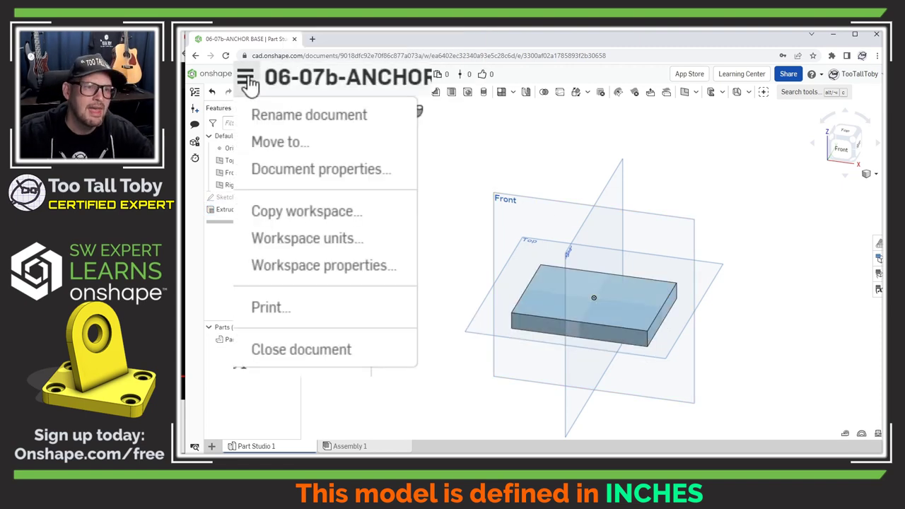
{"action": "left_click", "coordinate": [343, 242]}
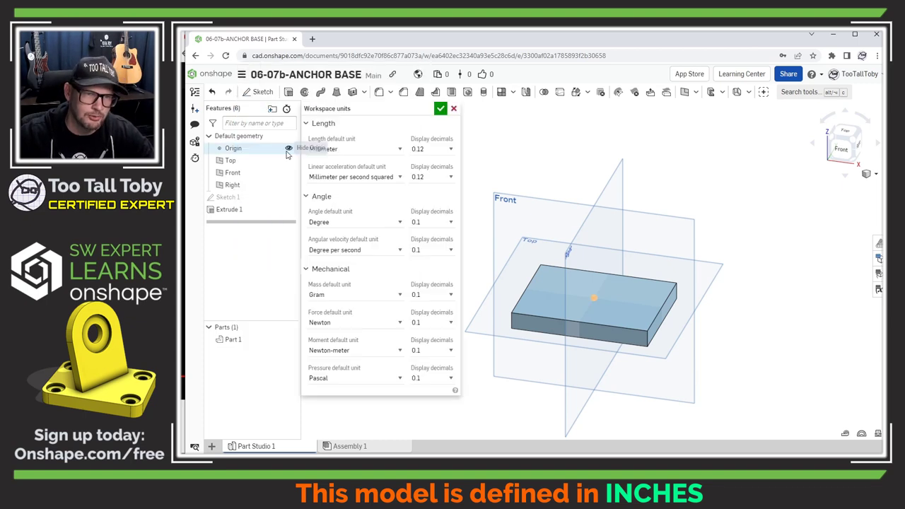
{"action": "left_click", "coordinate": [400, 150]}
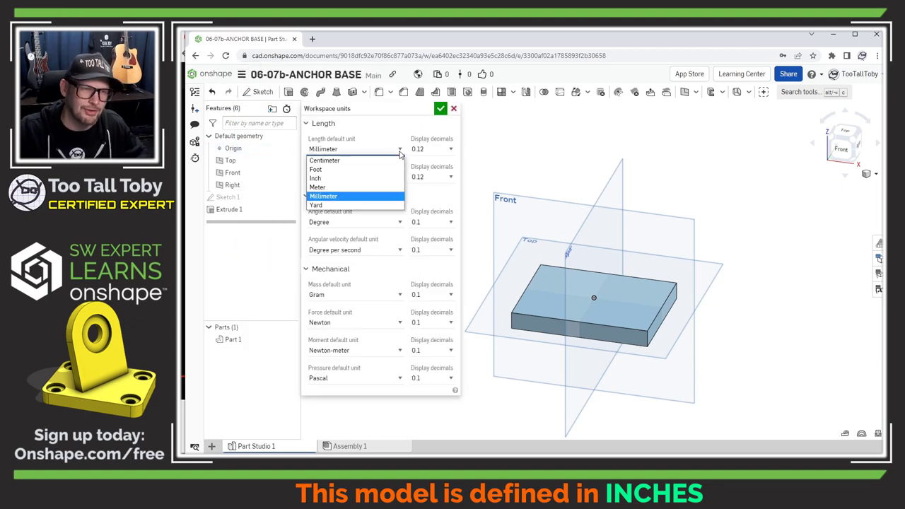
{"action": "left_click", "coordinate": [346, 178]}
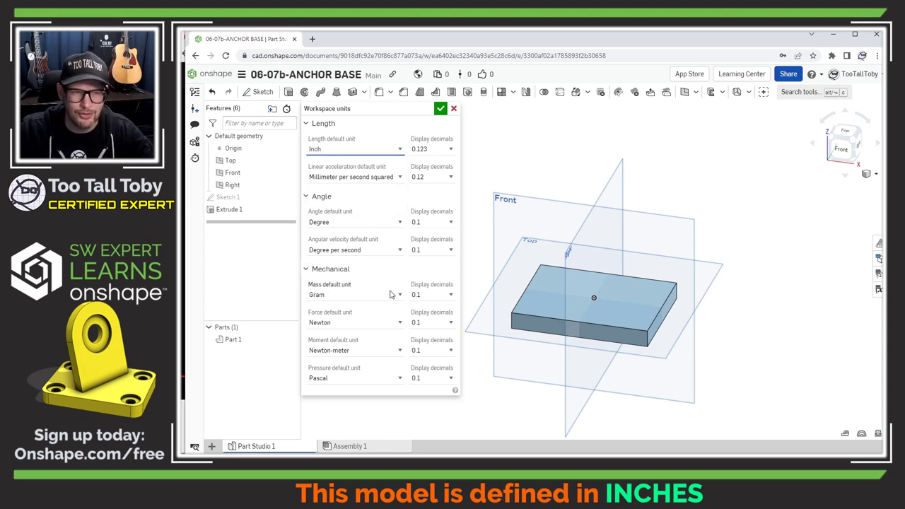
{"action": "left_click", "coordinate": [397, 297]}
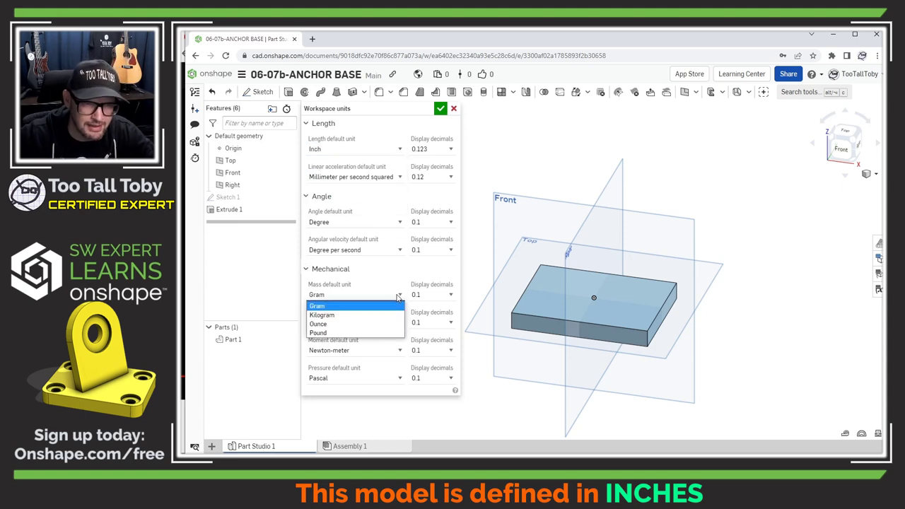
{"action": "left_click", "coordinate": [336, 333]}
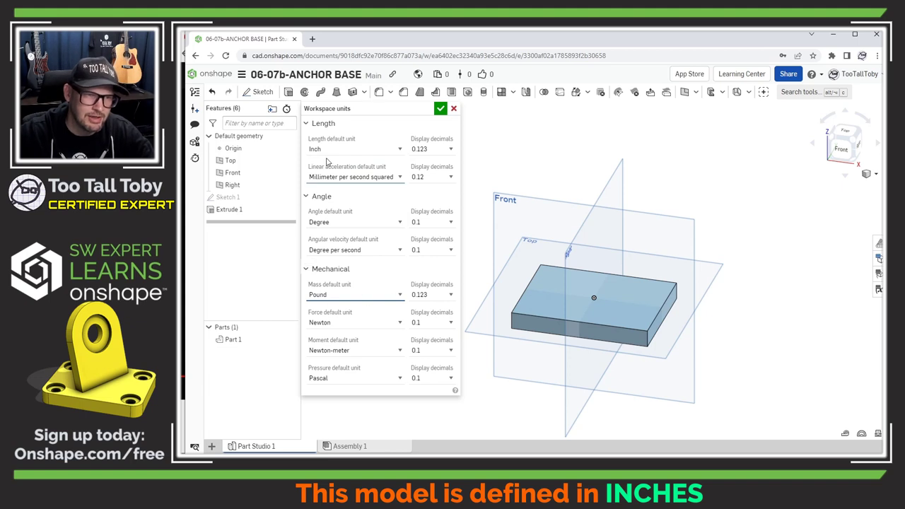
{"action": "left_click", "coordinate": [441, 108]}
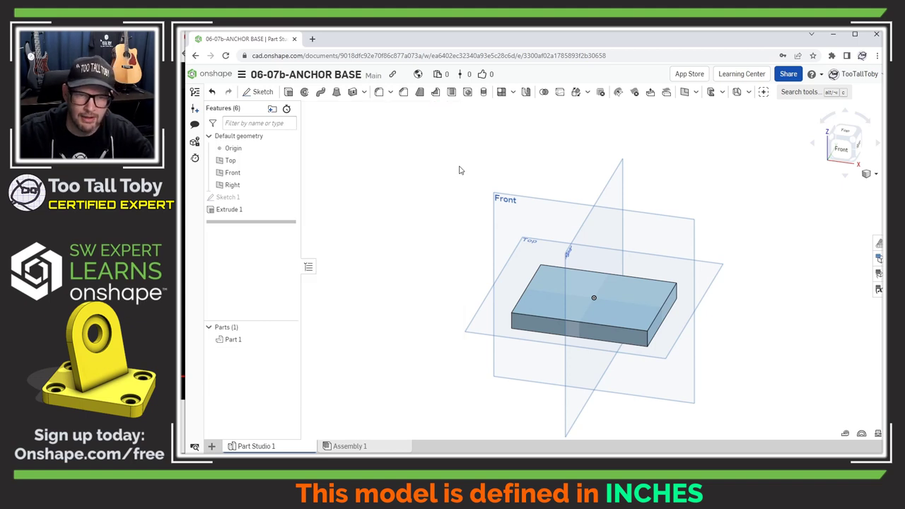
Check the plate's sketch dimensions from the top and isometric views, then select its top face.
{"action": "double_click", "coordinate": [542, 305]}
{"action": "key", "text": "n"}
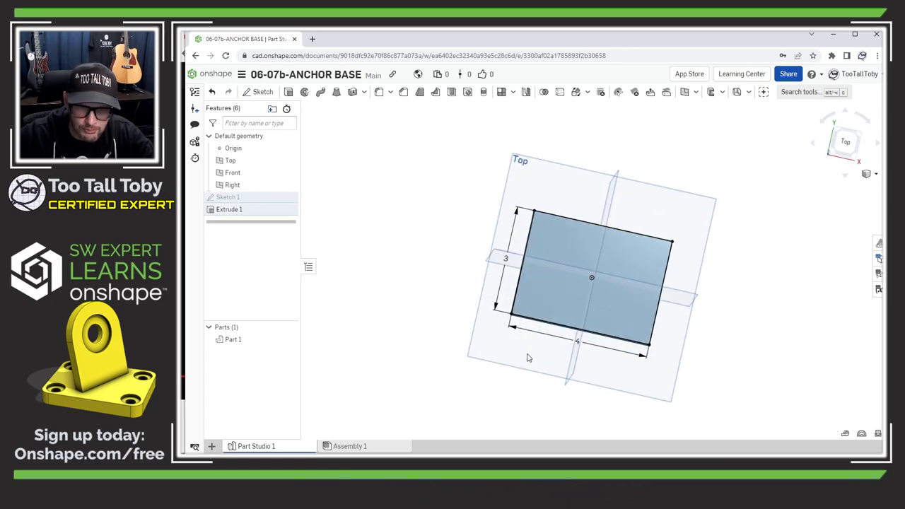
{"action": "key", "text": "shift+7"}
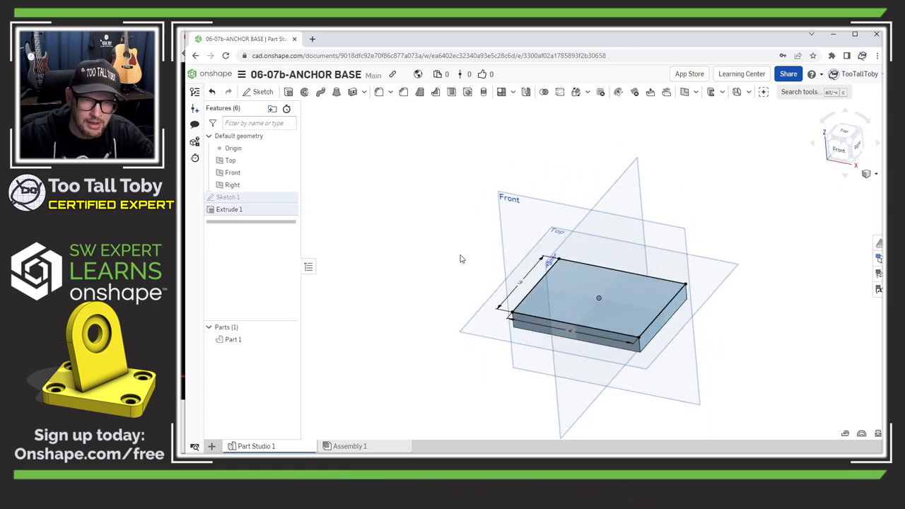
{"action": "left_click", "coordinate": [536, 304]}
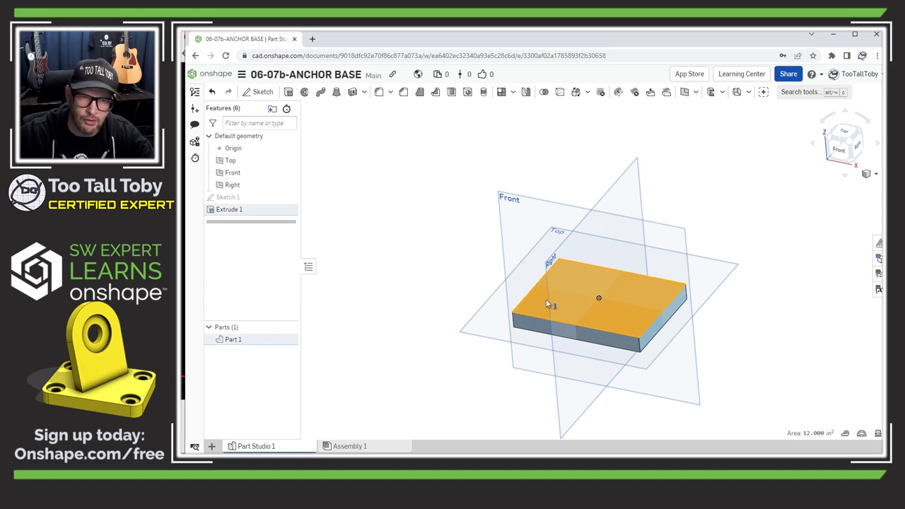
Start a sketch on the block's top face and draw a diagonal line.
{"action": "key", "text": "s"}
{"action": "left_click", "coordinate": [563, 286]}
{"action": "key", "text": "n"}
{"action": "key", "text": "s"}
{"action": "left_click", "coordinate": [637, 263]}
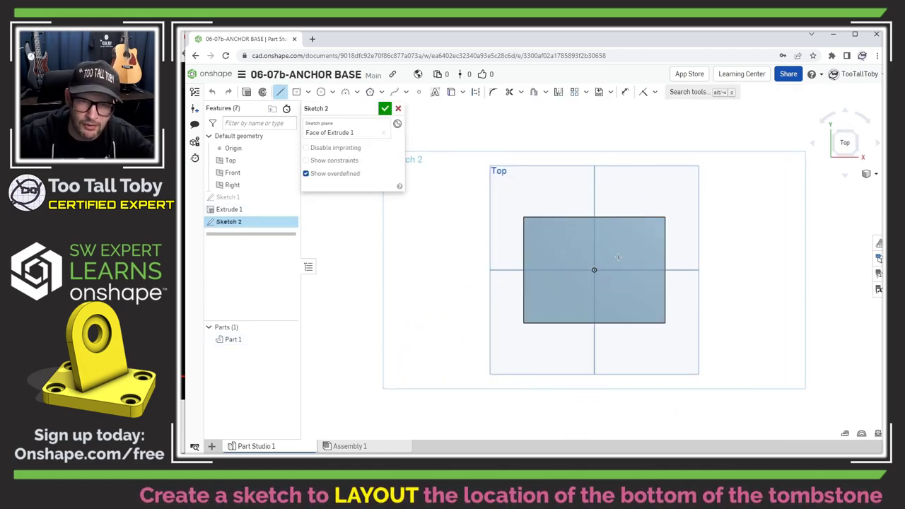
{"action": "left_click", "coordinate": [552, 335]}
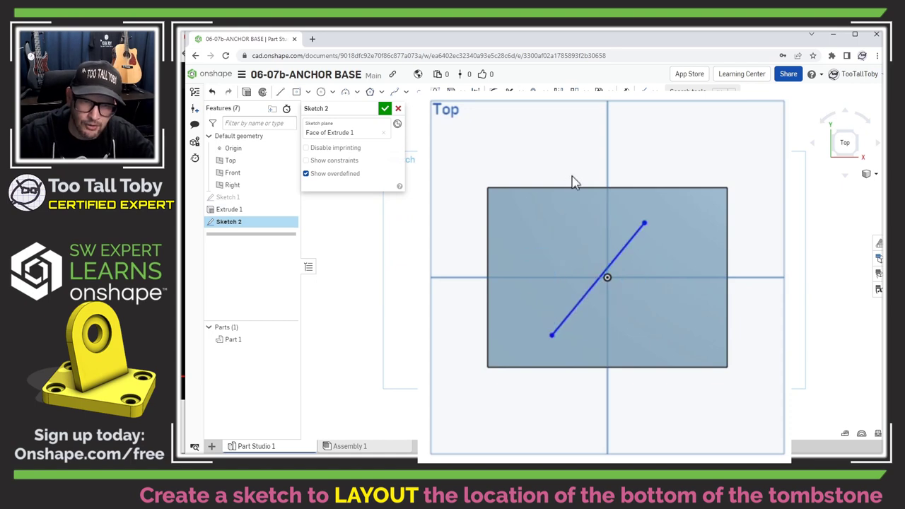
Dimension the line's endpoints 1.125 and 2.375 from the block's right edge.
{"action": "key", "text": "s"}
{"action": "left_click", "coordinate": [604, 135]}
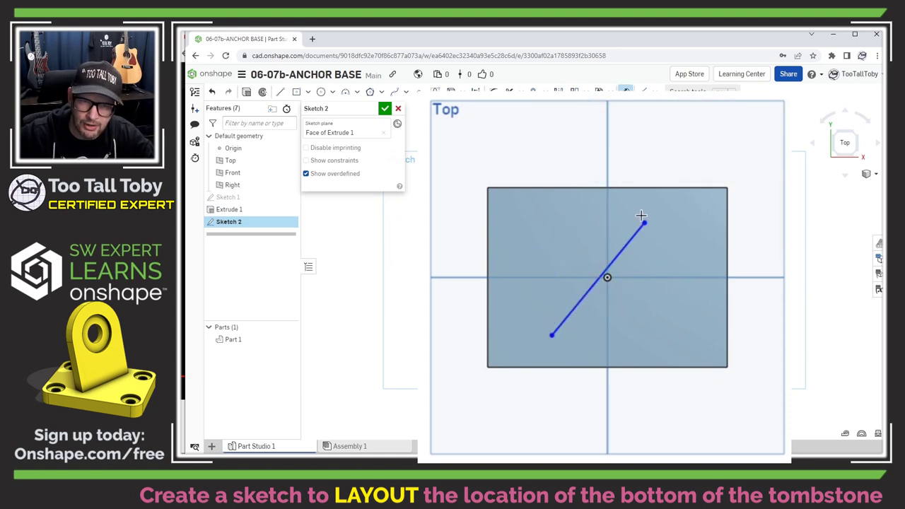
{"action": "left_click", "coordinate": [646, 220]}
{"action": "left_click", "coordinate": [728, 209]}
{"action": "left_click", "coordinate": [775, 144]}
{"action": "type", "text": "1.125"}
{"action": "key", "text": "Return"}
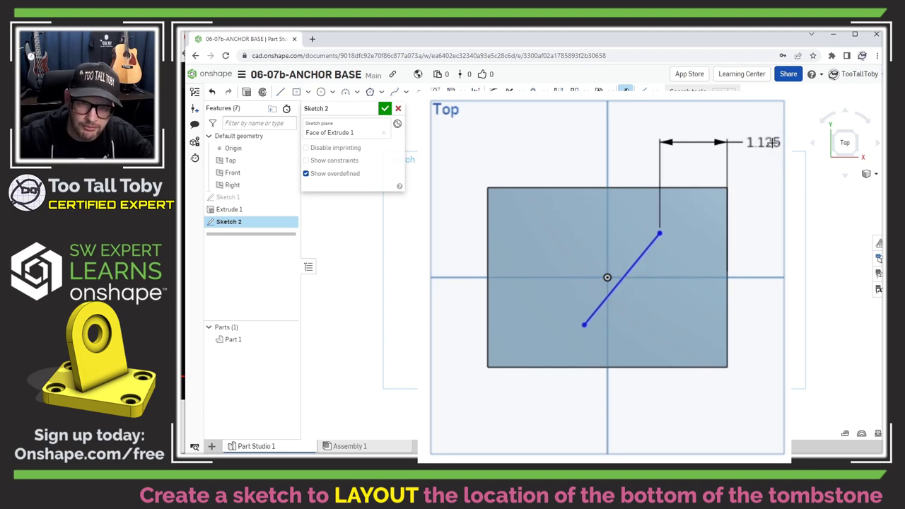
{"action": "left_click", "coordinate": [728, 338]}
{"action": "left_click", "coordinate": [679, 421]}
{"action": "type", "text": "2.375"}
{"action": "key", "text": "Return"}
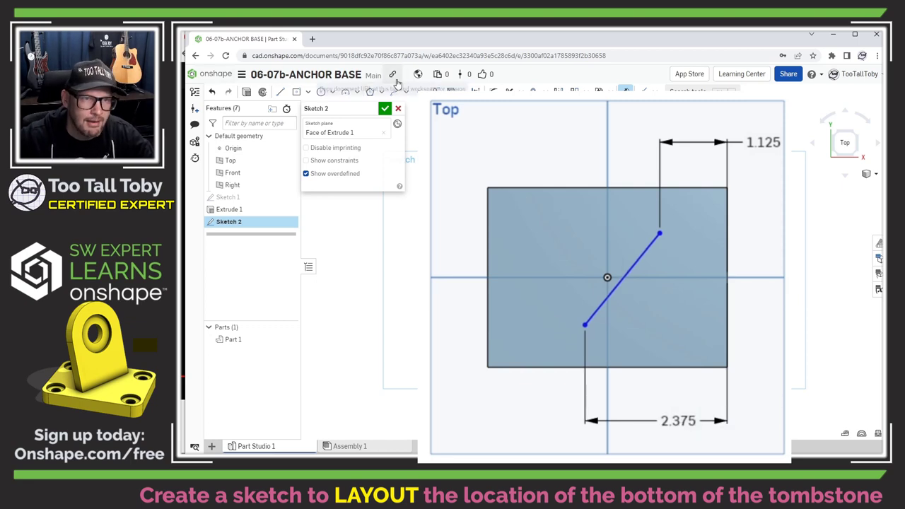
Add a point at the line's midpoint and dimension it 1.5 above the bottom edge.
{"action": "left_click", "coordinate": [419, 93]}
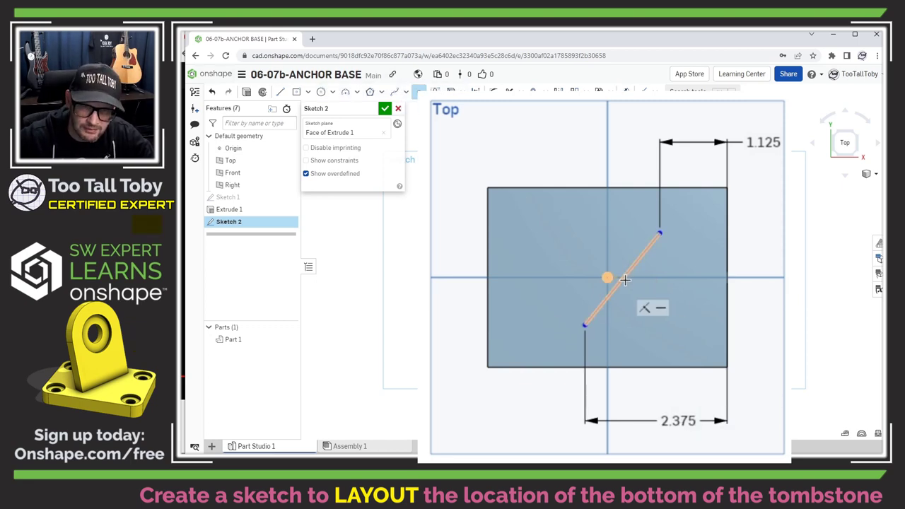
{"action": "left_click", "coordinate": [621, 282]}
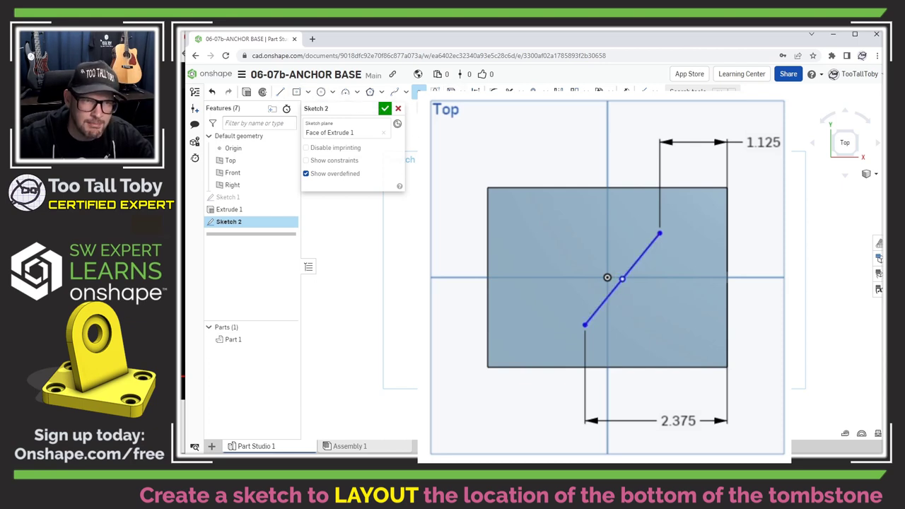
{"action": "key", "text": "d"}
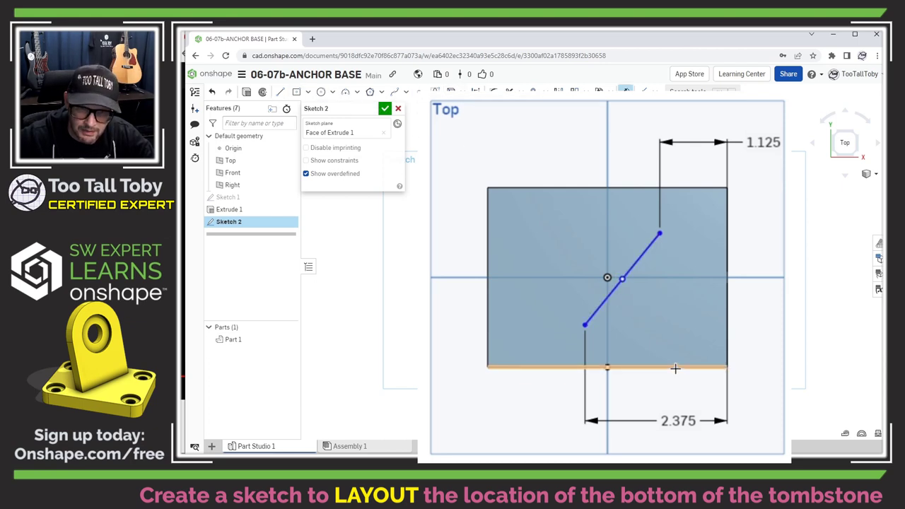
{"action": "left_click", "coordinate": [624, 279]}
{"action": "left_click", "coordinate": [672, 367]}
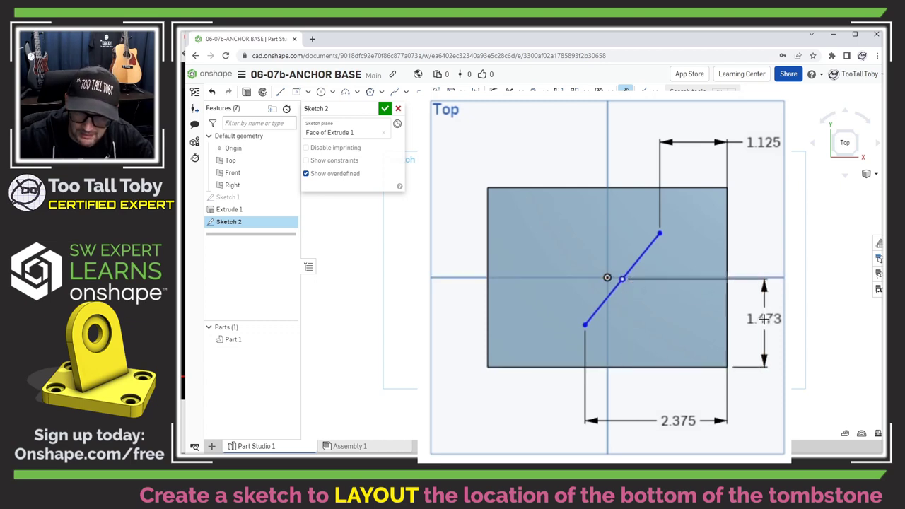
{"action": "left_click", "coordinate": [753, 320]}
{"action": "type", "text": "1.5"}
{"action": "key", "text": "Return"}
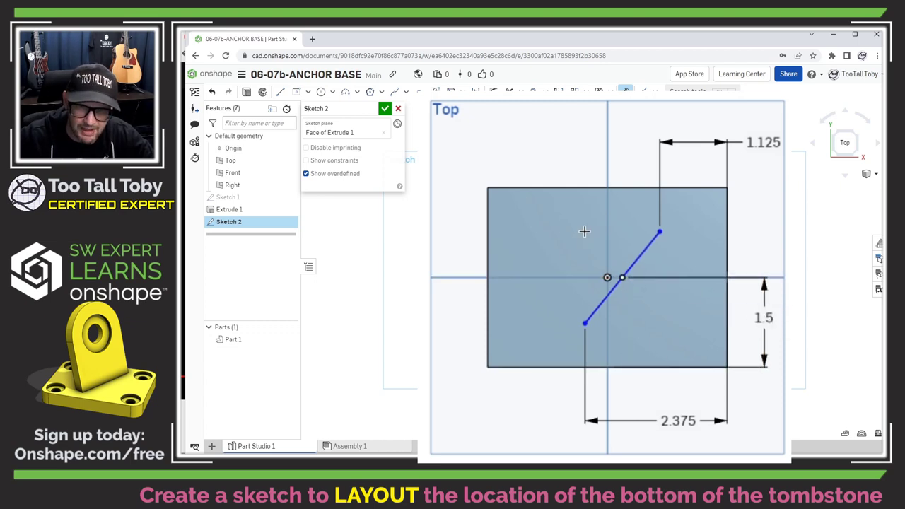
Set the diagonal line's length to 2.5 and finish the sketch.
{"action": "left_click", "coordinate": [612, 290]}
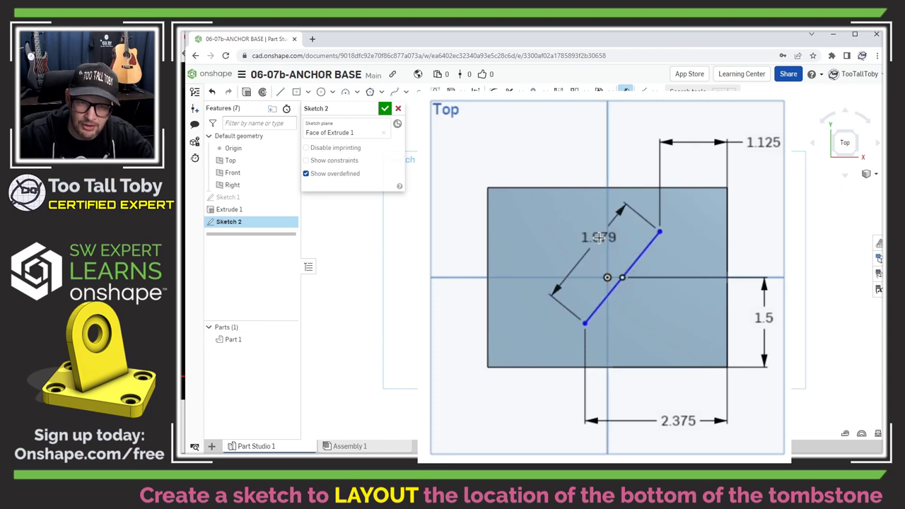
{"action": "left_click", "coordinate": [600, 238]}
{"action": "type", "text": "2.5"}
{"action": "key", "text": "Return"}
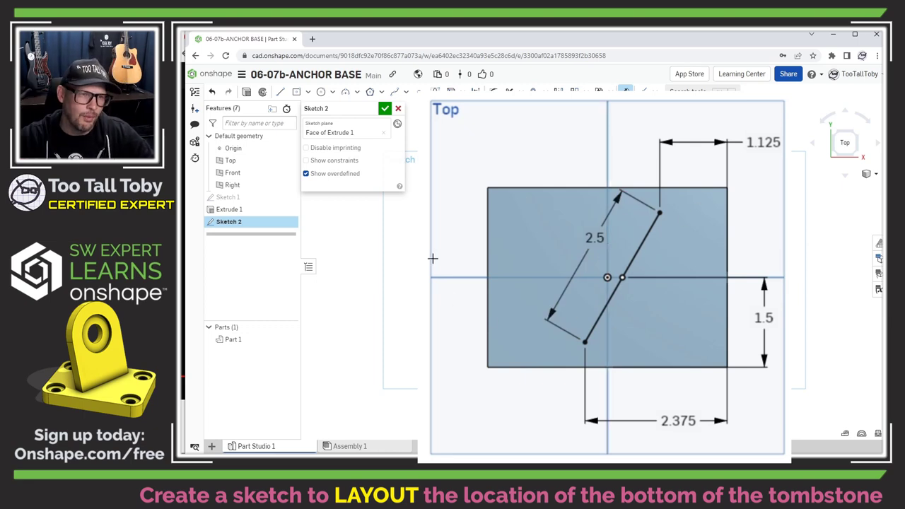
{"action": "left_click", "coordinate": [384, 108]}
Create a plane through the sketch line and top face at a 75° line angle.
{"action": "mouse_move", "coordinate": [490, 313]}
{"action": "right_mouse_down"}
{"action": "mouse_move", "coordinate": [488, 281]}
{"action": "mouse_move", "coordinate": [601, 295]}
{"action": "right_mouse_up"}
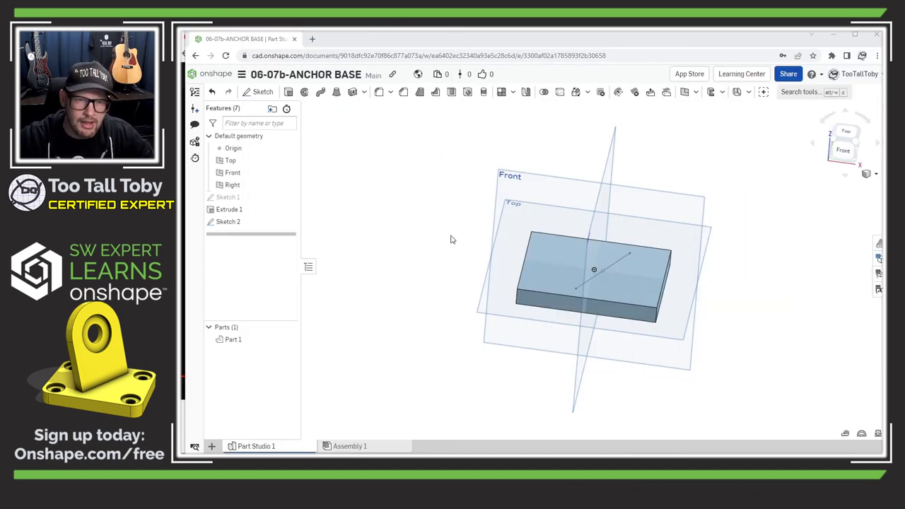
{"action": "left_click", "coordinate": [590, 280]}
{"action": "left_click", "coordinate": [554, 284]}
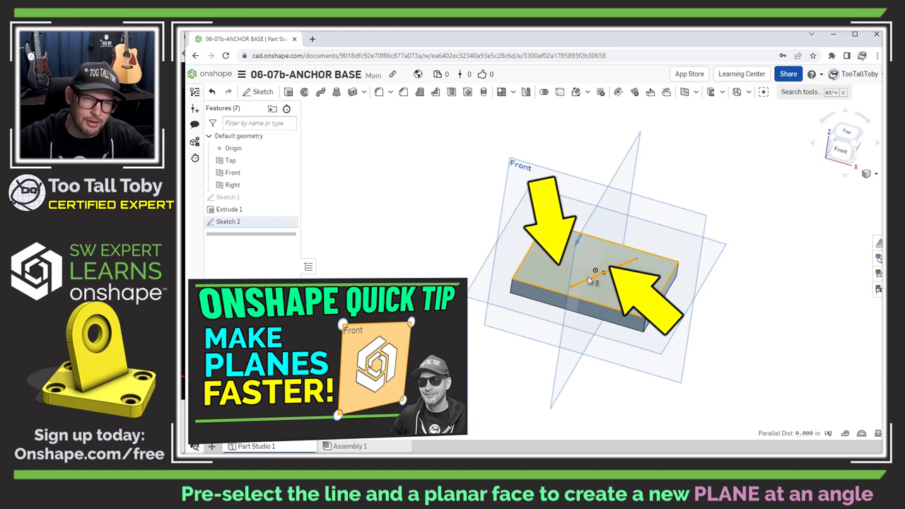
{"action": "left_click", "coordinate": [685, 97]}
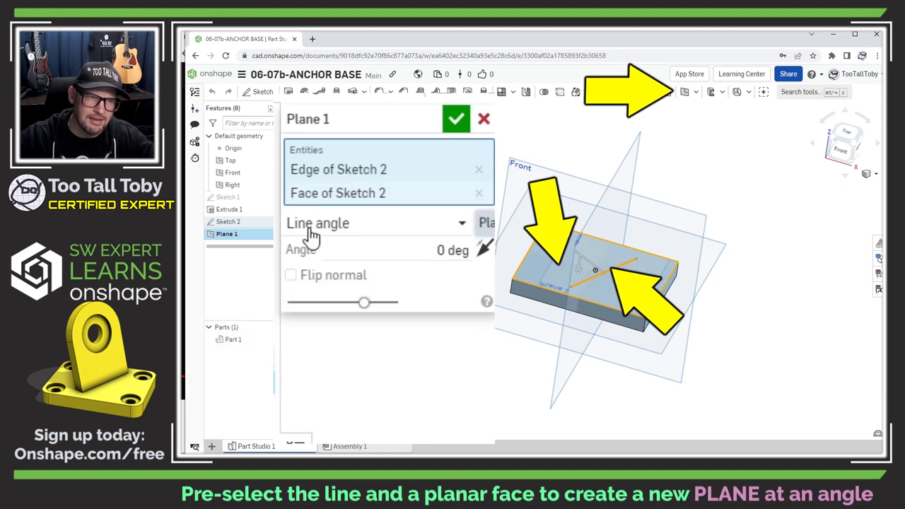
{"action": "left_click", "coordinate": [459, 223]}
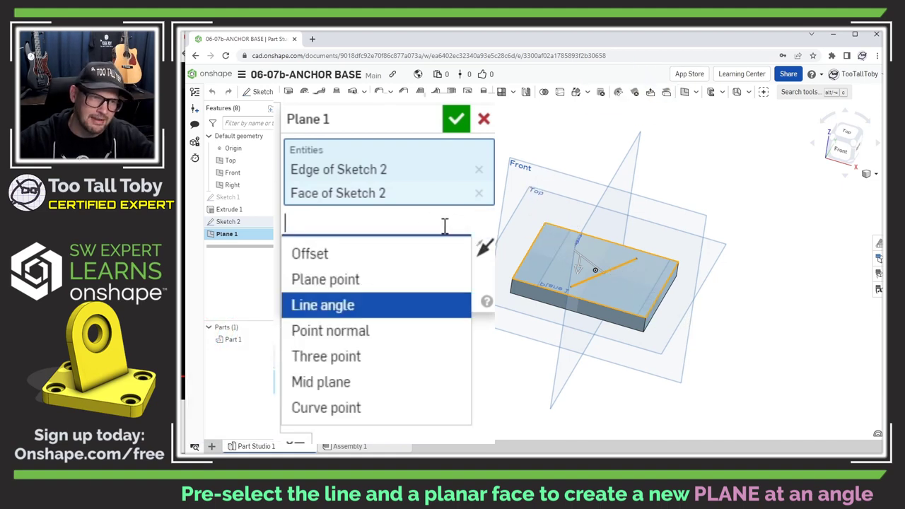
{"action": "left_click", "coordinate": [326, 306]}
{"action": "left_click", "coordinate": [391, 252]}
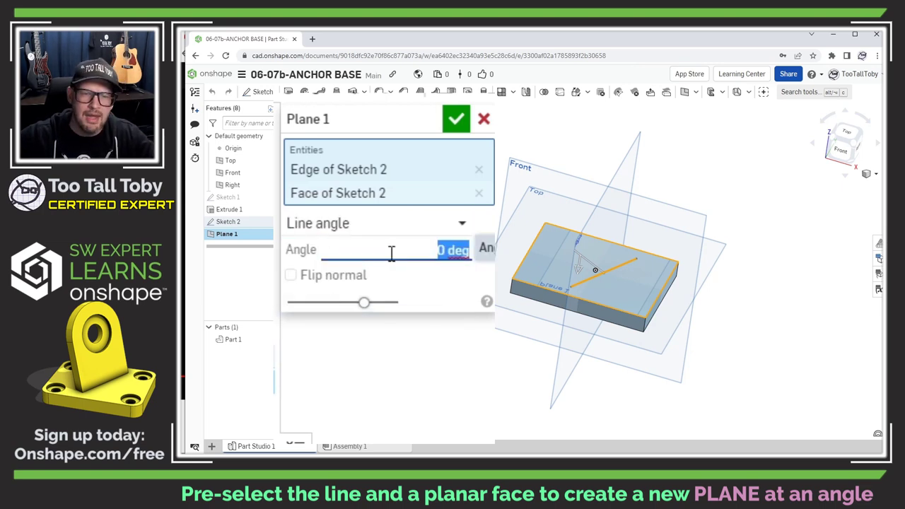
{"action": "type", "text": "75"}
{"action": "key", "text": "Return"}
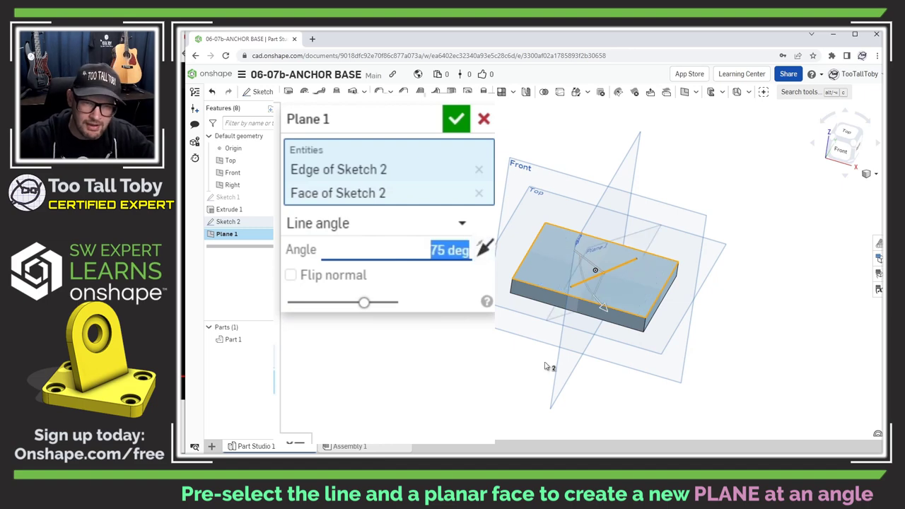
Flip the plane's tilt direction and accept Plane 1.
{"action": "right_click_drag", "start_coordinate": [496, 355], "coordinate": [608, 265]}
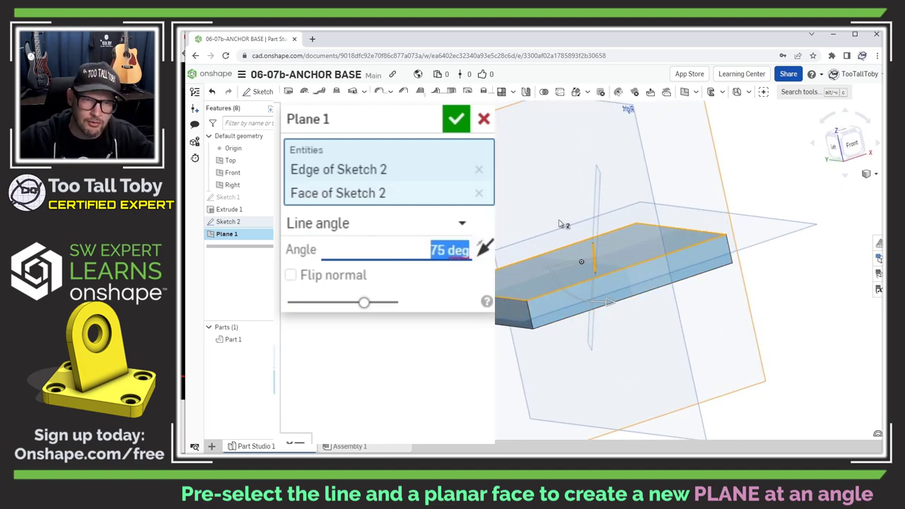
{"action": "left_click", "coordinate": [484, 249]}
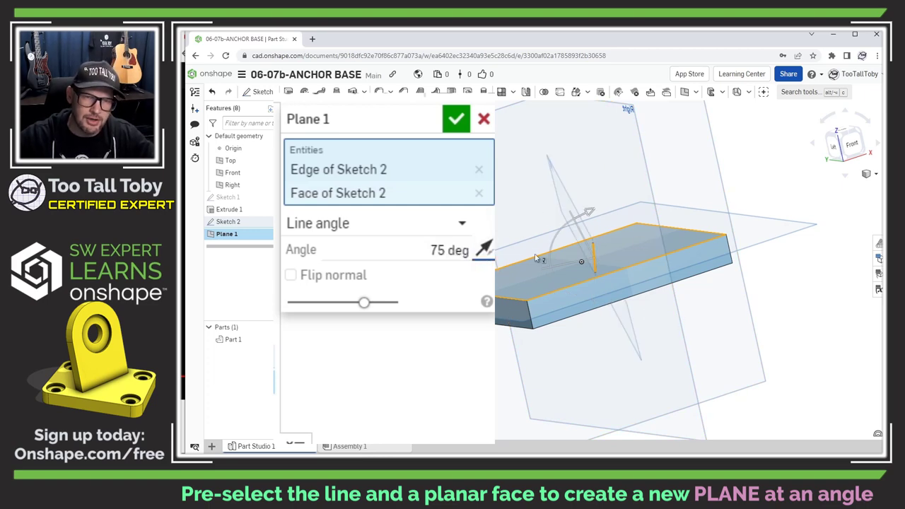
{"action": "right_click_drag", "start_coordinate": [644, 313], "coordinate": [624, 316]}
{"action": "key", "text": "shift+7"}
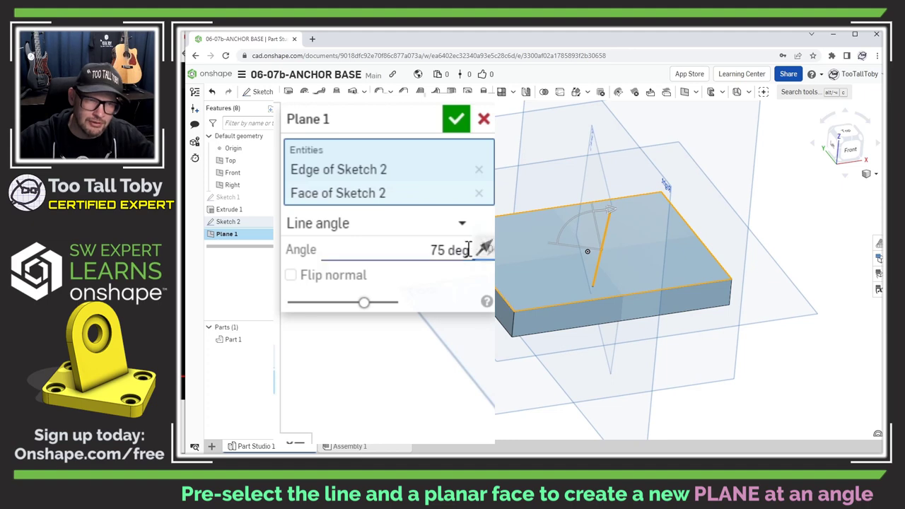
{"action": "left_click", "coordinate": [458, 119]}
{"action": "right_click_drag", "start_coordinate": [542, 254], "coordinate": [535, 202]}
{"action": "left_click", "coordinate": [577, 177]}
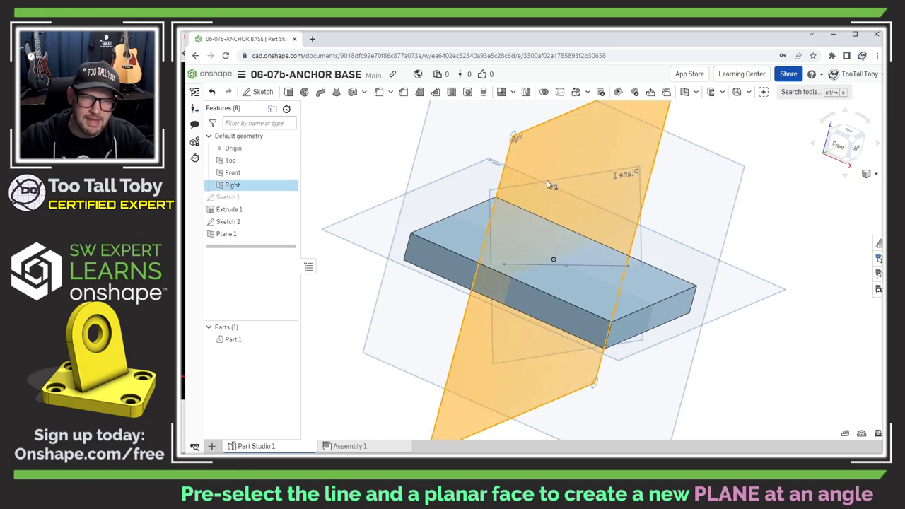
Start a new sketch on Plane 1.
{"action": "left_click", "coordinate": [384, 146]}
{"action": "left_click", "coordinate": [491, 197]}
{"action": "key", "text": "s"}
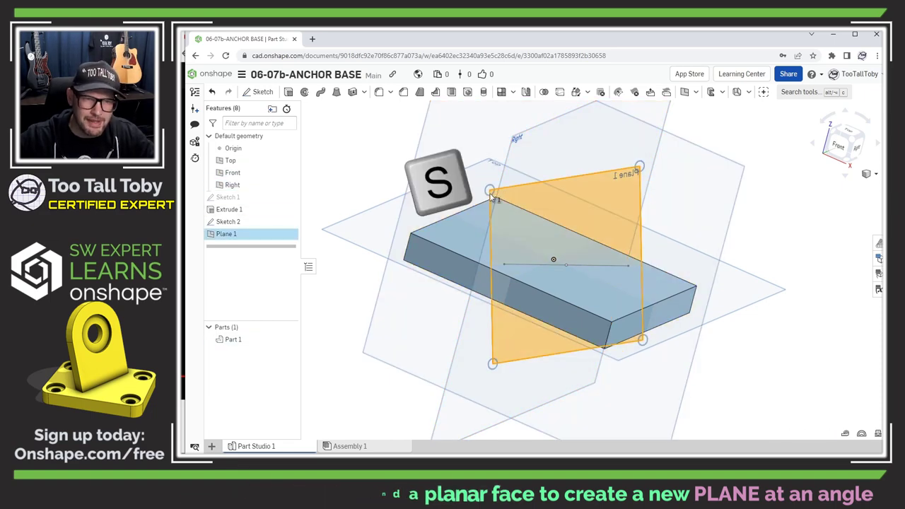
{"action": "left_click", "coordinate": [503, 188]}
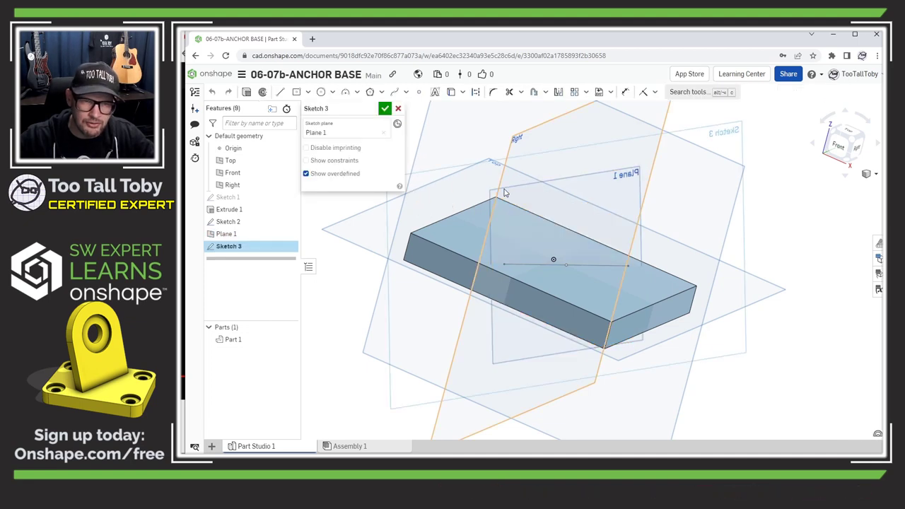
{"action": "left_click", "coordinate": [531, 263]}
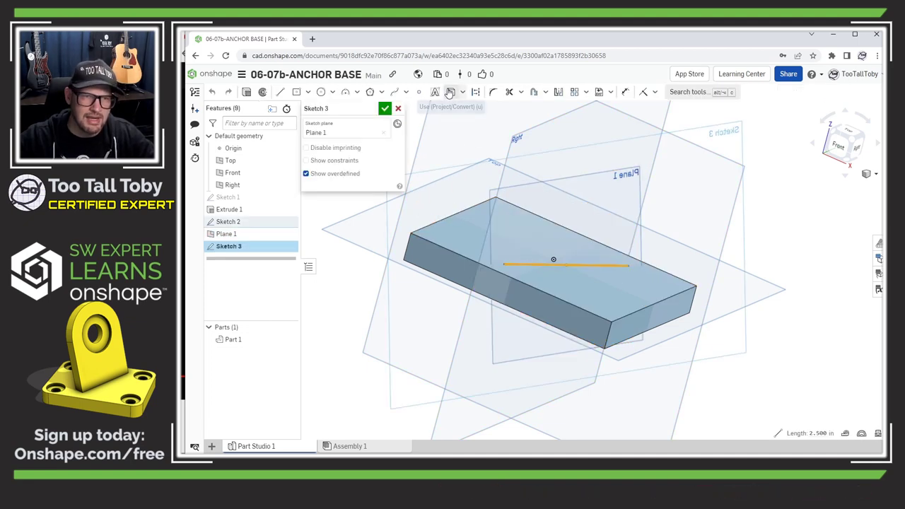
{"action": "left_click", "coordinate": [435, 127]}
{"action": "mouse_move", "coordinate": [434, 127]}
{"action": "right_mouse_down"}
{"action": "mouse_move", "coordinate": [581, 126]}
{"action": "mouse_move", "coordinate": [587, 161]}
{"action": "right_mouse_up"}
Draw the tombstone outline: upright line, tangent arc over the top, and closing line down.
{"action": "key", "text": "s"}
{"action": "left_click", "coordinate": [603, 168]}
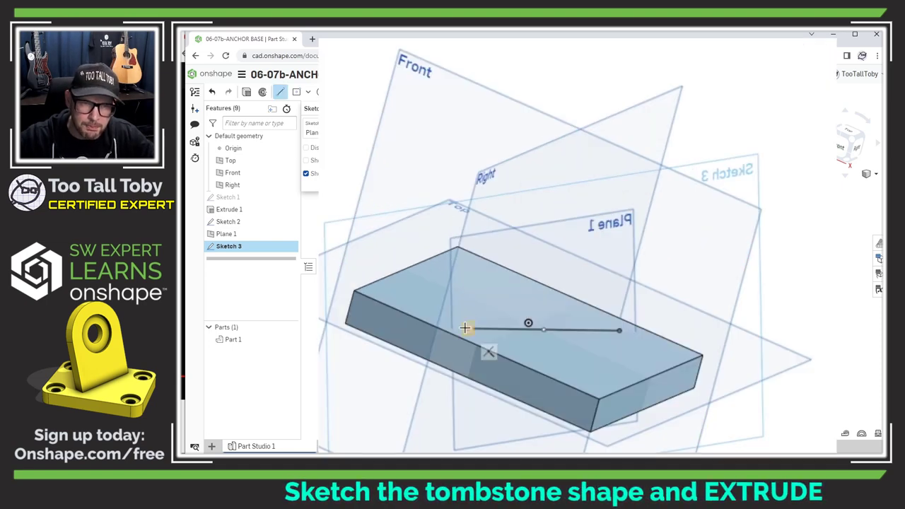
{"action": "left_click", "coordinate": [466, 328]}
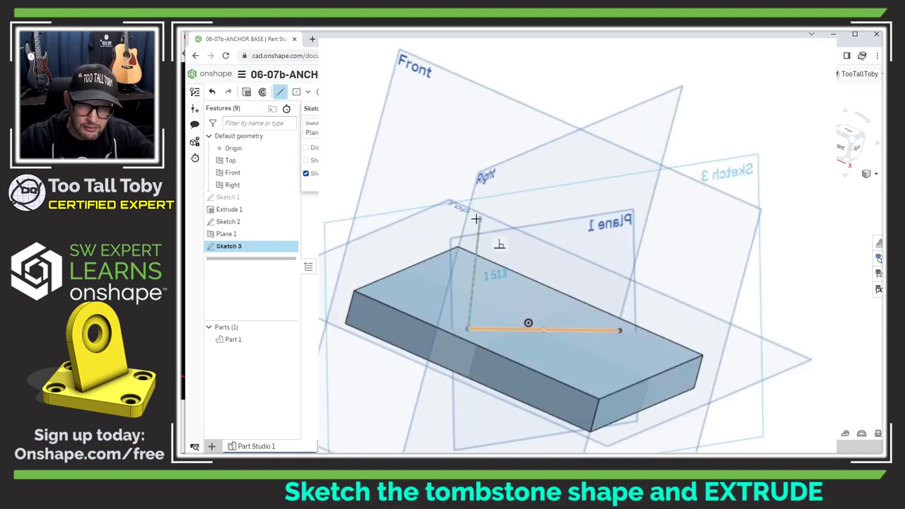
{"action": "left_click", "coordinate": [483, 180]}
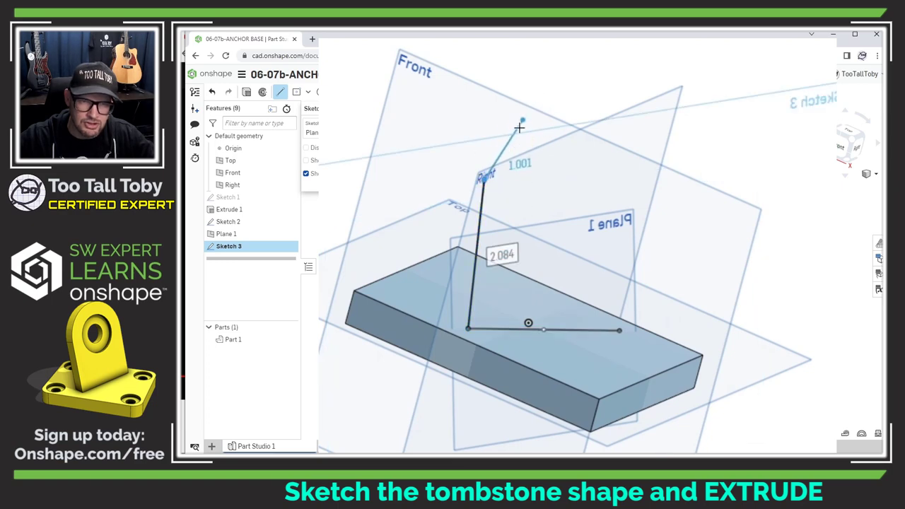
{"action": "left_click", "coordinate": [484, 181]}
{"action": "left_click_drag", "start_coordinate": [484, 180], "coordinate": [673, 174]}
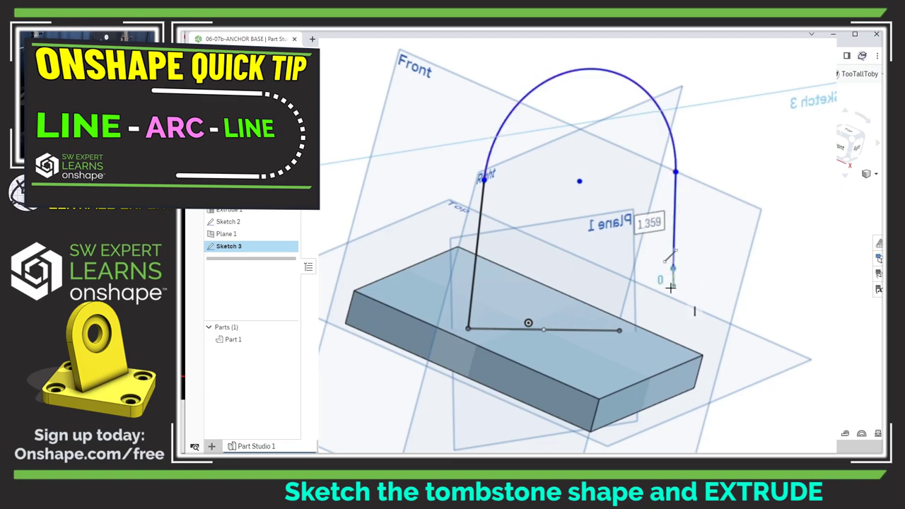
{"action": "left_click", "coordinate": [637, 330]}
{"action": "left_click_drag", "start_coordinate": [638, 331], "coordinate": [621, 329]}
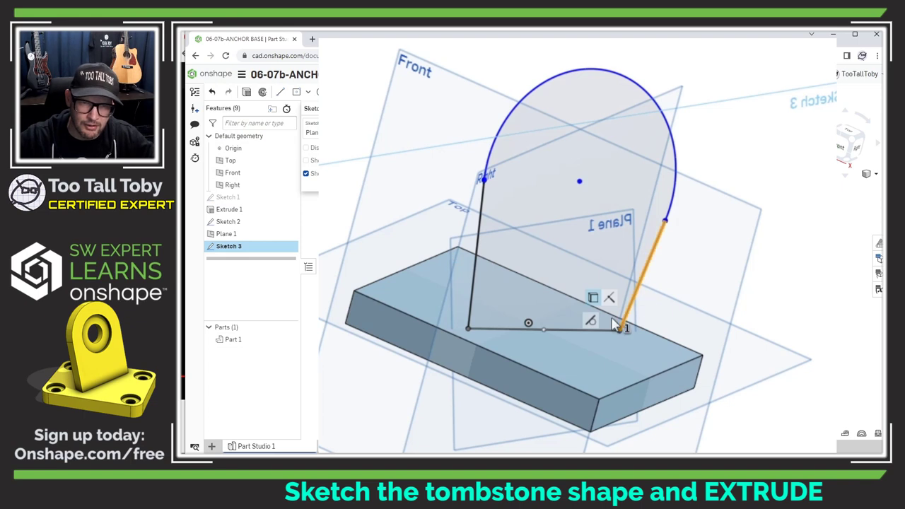
Make the slanted side perpendicular to the base and dimension the arc centre 2 above it.
{"action": "left_click", "coordinate": [576, 330]}
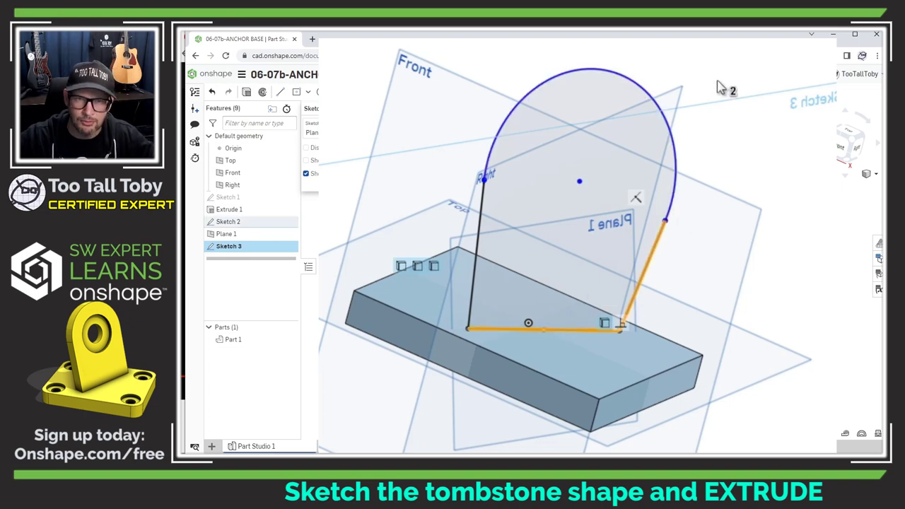
{"action": "right_click", "coordinate": [708, 142]}
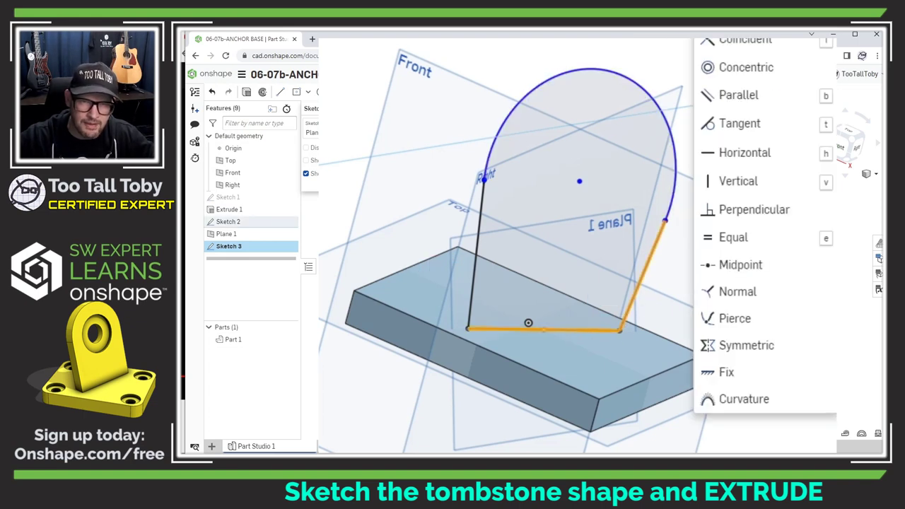
{"action": "left_click", "coordinate": [736, 212]}
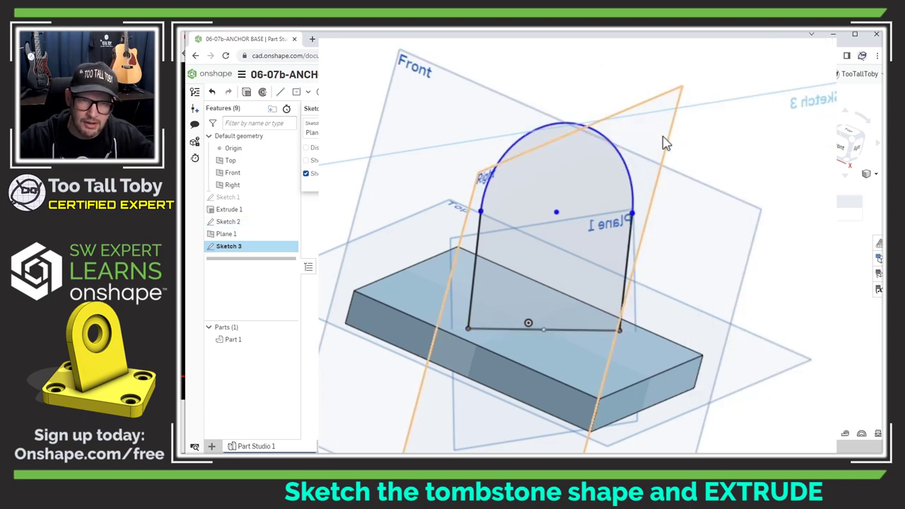
{"action": "key", "text": "s"}
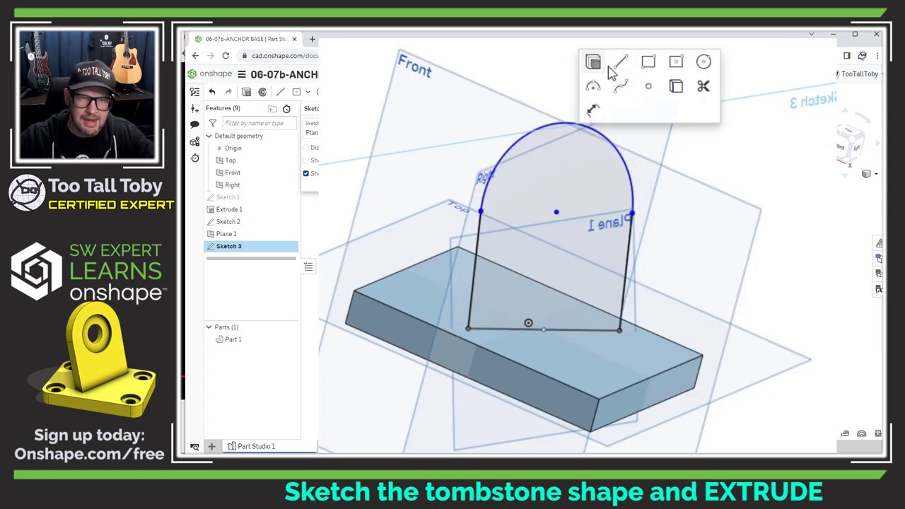
{"action": "left_click", "coordinate": [594, 111]}
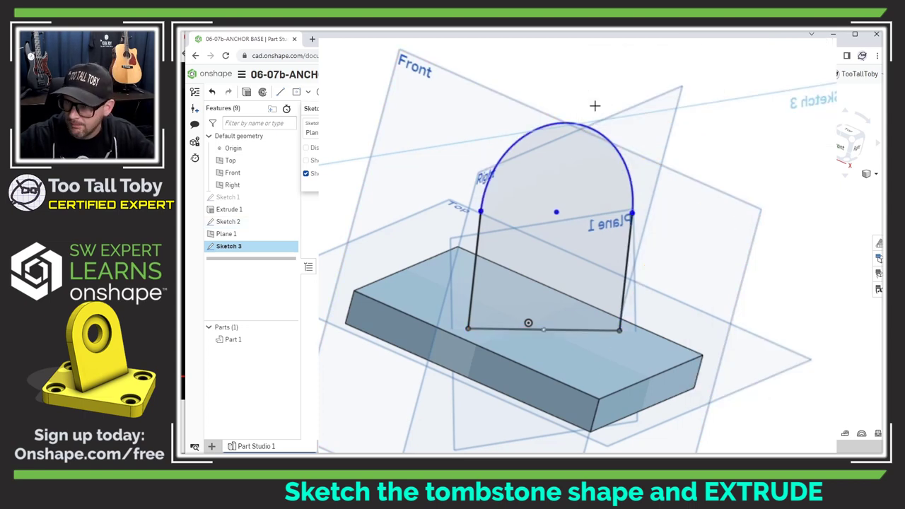
{"action": "left_click", "coordinate": [576, 326]}
{"action": "left_click", "coordinate": [557, 208]}
{"action": "left_click", "coordinate": [725, 263]}
{"action": "type", "text": "2"}
{"action": "key", "text": "Return"}
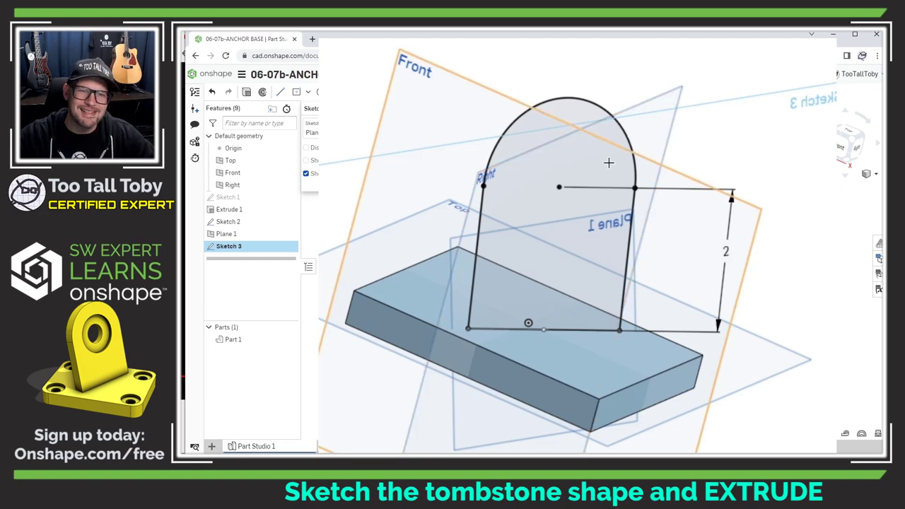
Extrude the tombstone sketch 0.375 in as a solid tab on the plate.
{"action": "key", "text": "s"}
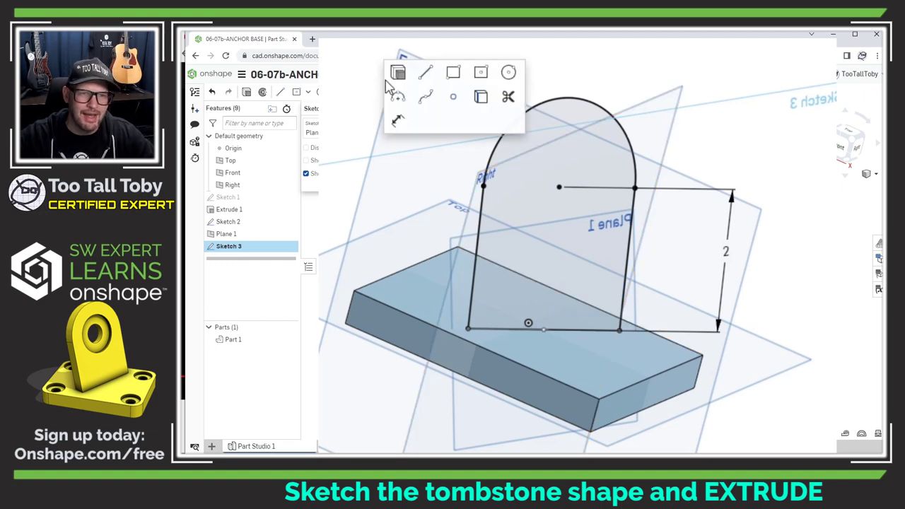
{"action": "left_click", "coordinate": [398, 73]}
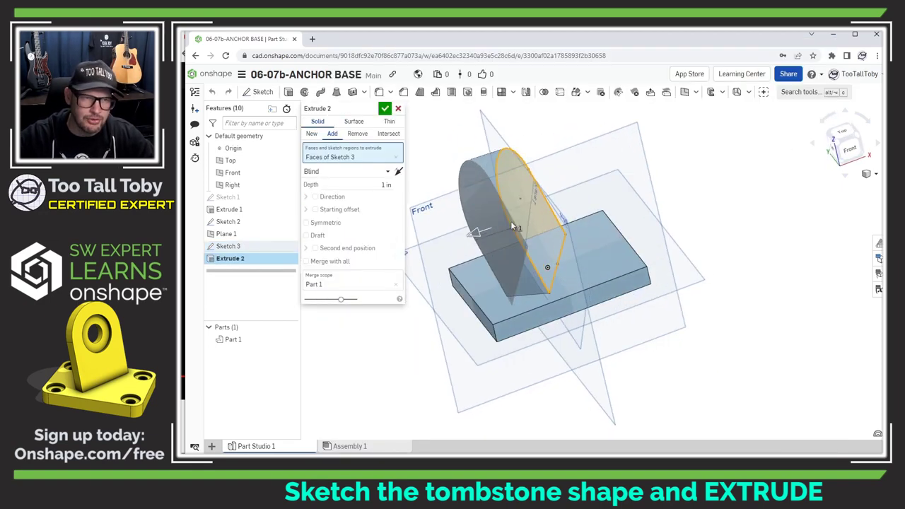
{"action": "left_click", "coordinate": [387, 185]}
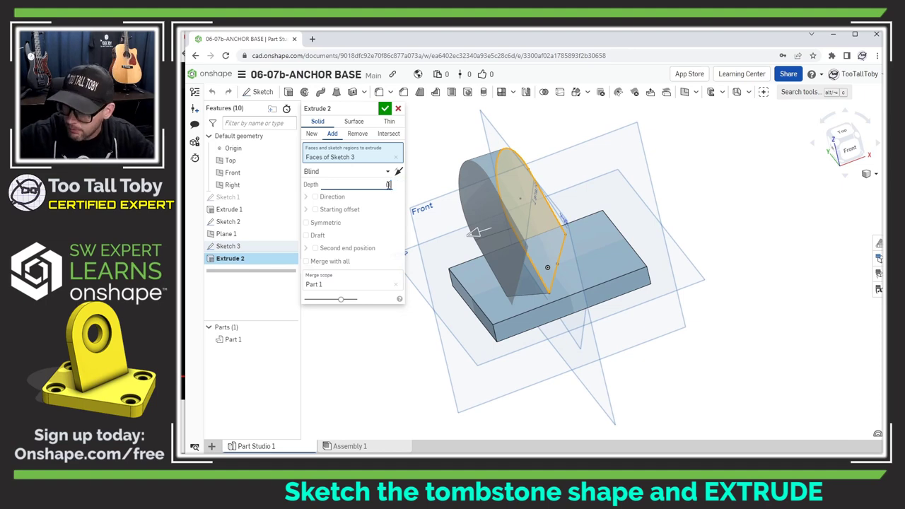
{"action": "type", "text": "0.375"}
{"action": "key", "text": "Return"}
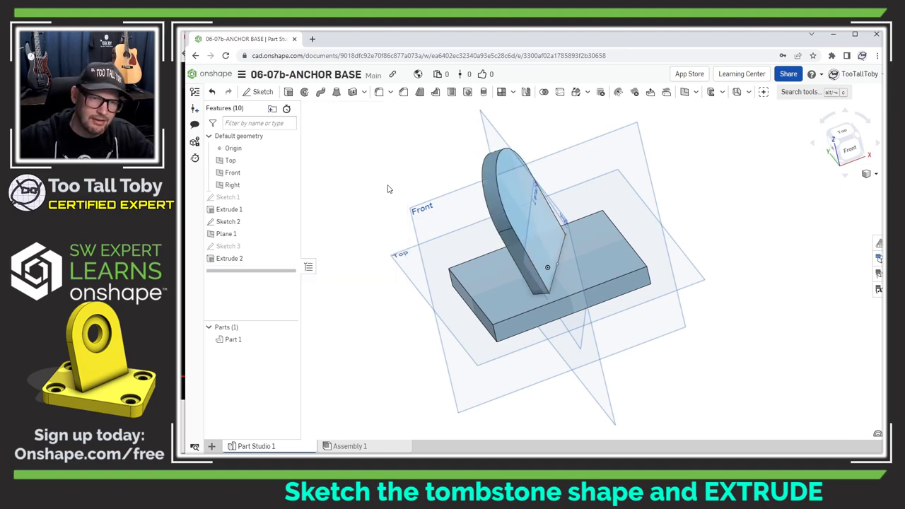
{"action": "right_click_drag", "start_coordinate": [415, 237], "coordinate": [607, 281]}
{"action": "scroll", "coordinate": [607, 281], "scroll_direction": "up", "scroll_amount": 2}
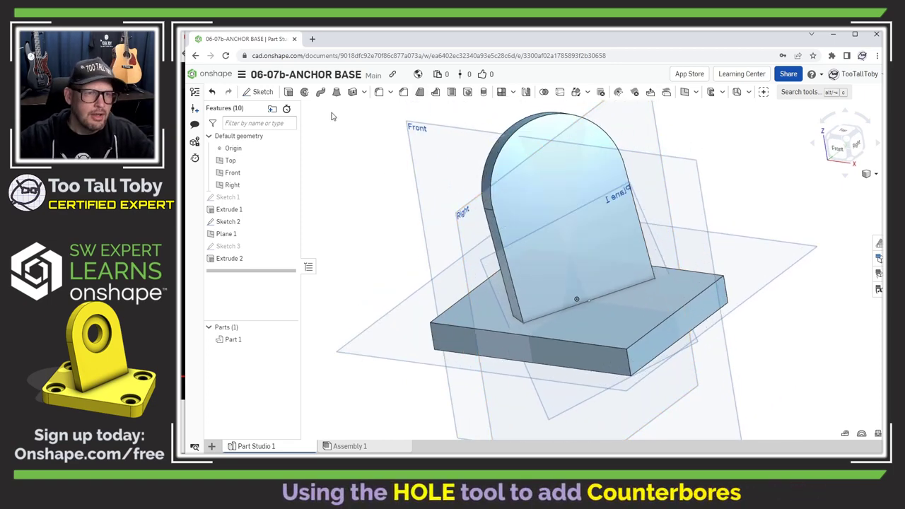
{"action": "key", "text": "alt+Tab"}
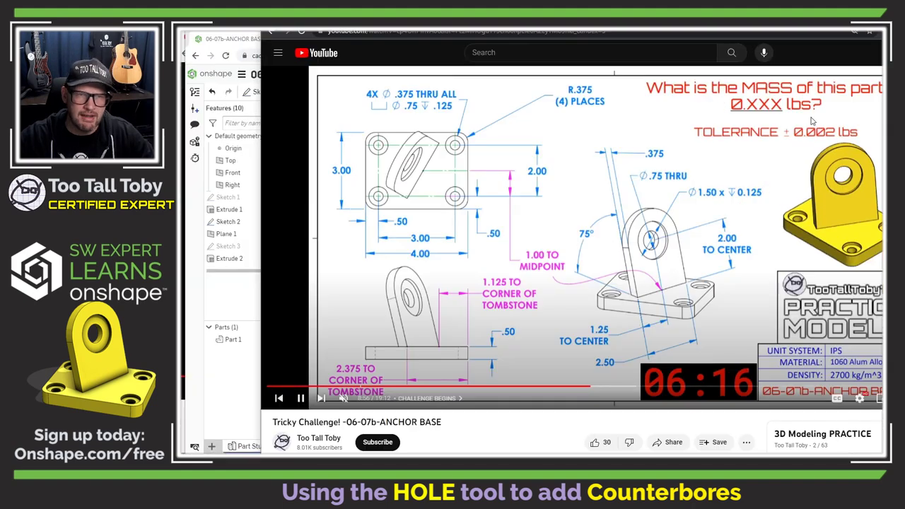
Add a through-all counterbored hole at the arc centre: 0.75 in hole, 1.5 in counterbore, 0.125 deep.
{"action": "key", "text": "alt+Tab"}
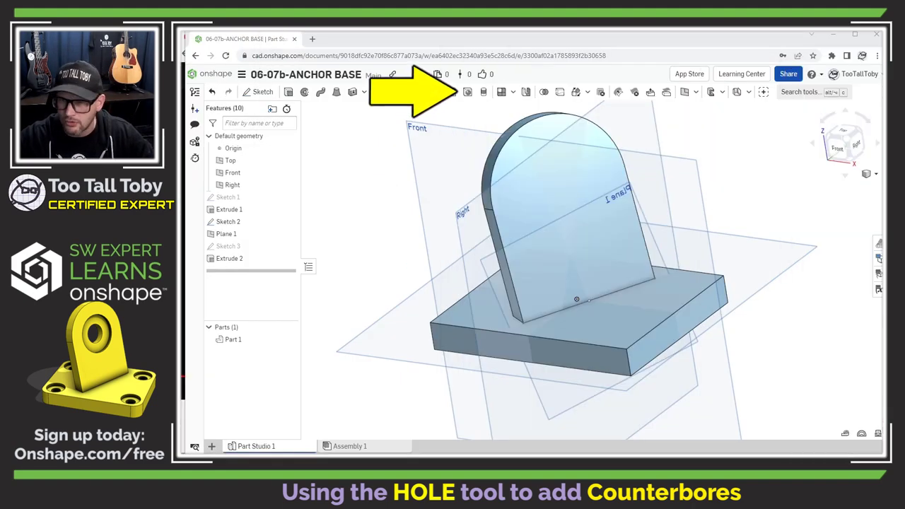
{"action": "left_click", "coordinate": [473, 94]}
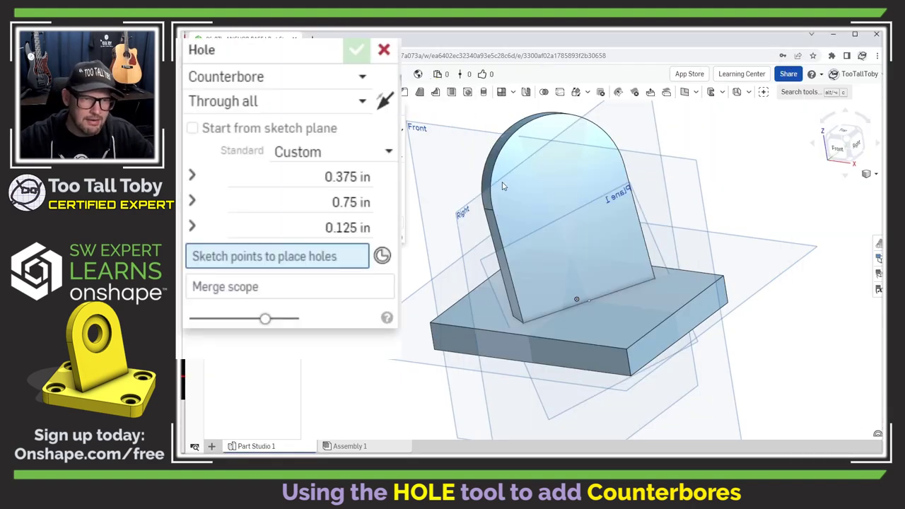
{"action": "left_click", "coordinate": [347, 179]}
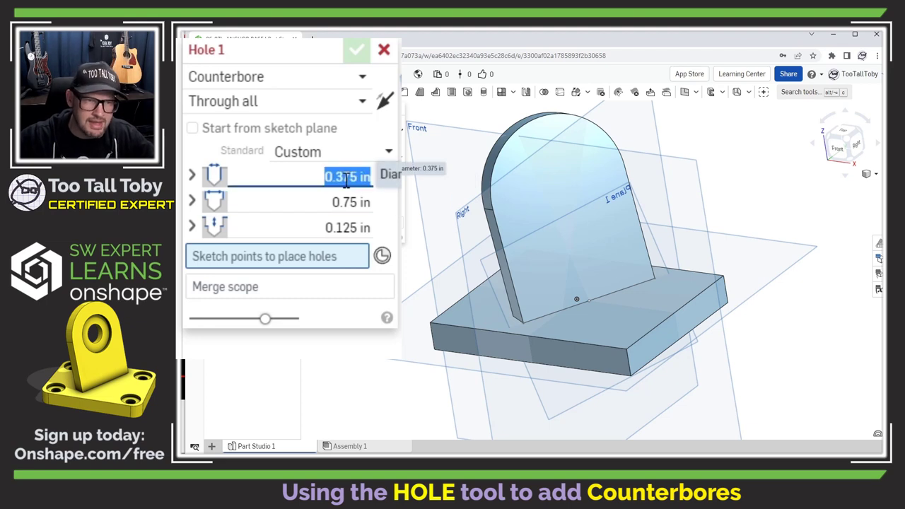
{"action": "type", "text": "0"}
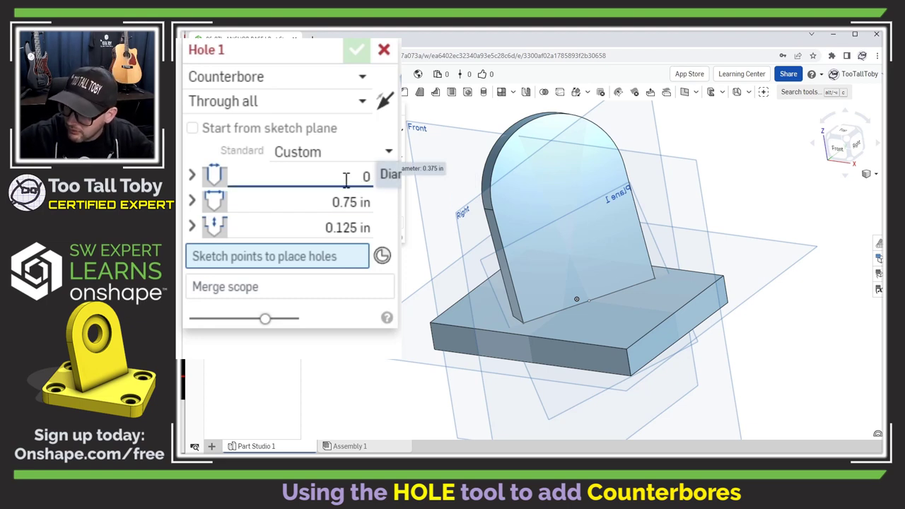
{"action": "type", "text": ".75"}
{"action": "key", "text": "Tab"}
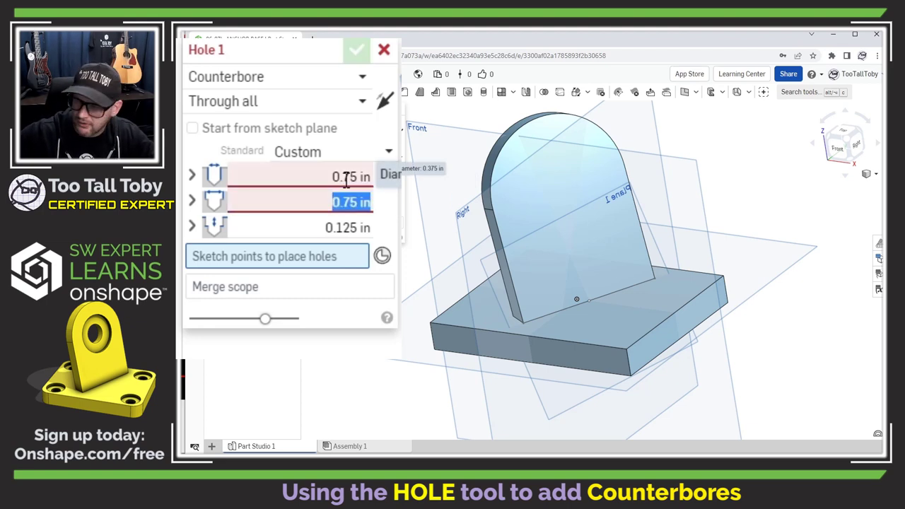
{"action": "type", "text": "1.5"}
{"action": "key", "text": "Tab"}
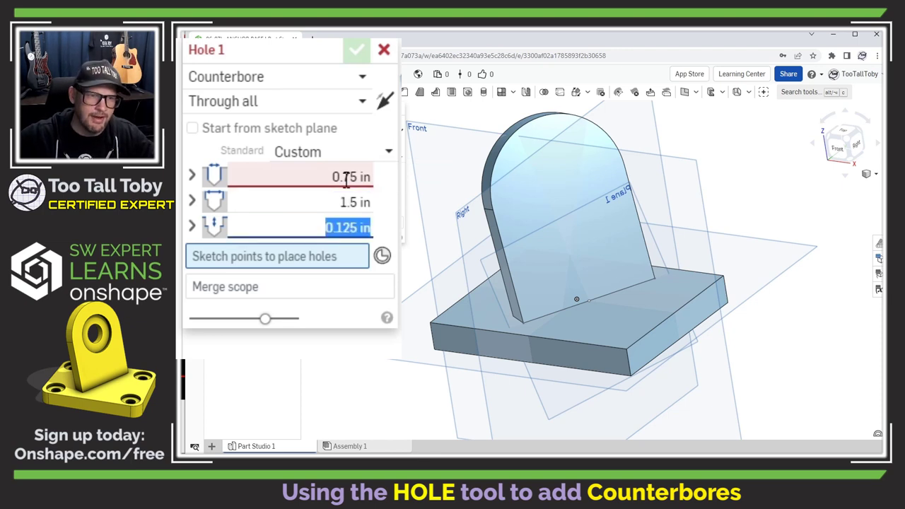
{"action": "type", "text": "0.125"}
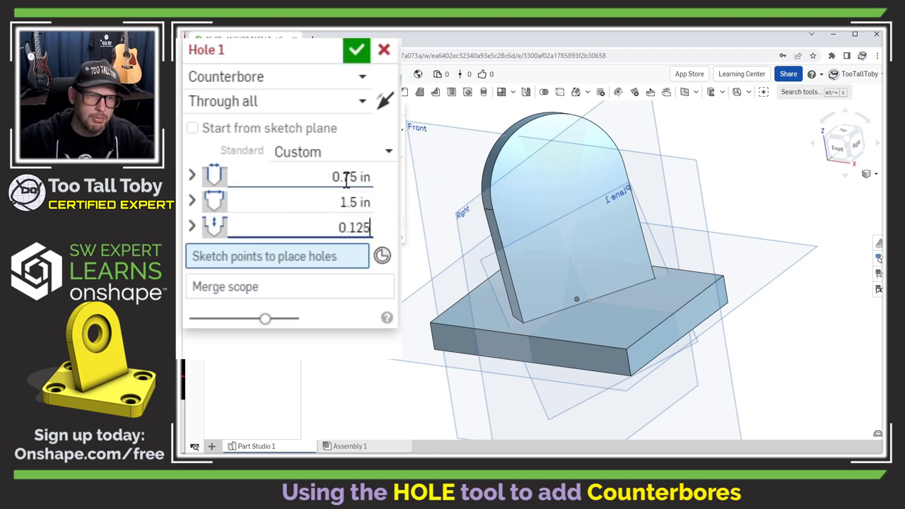
{"action": "key", "text": "Tab"}
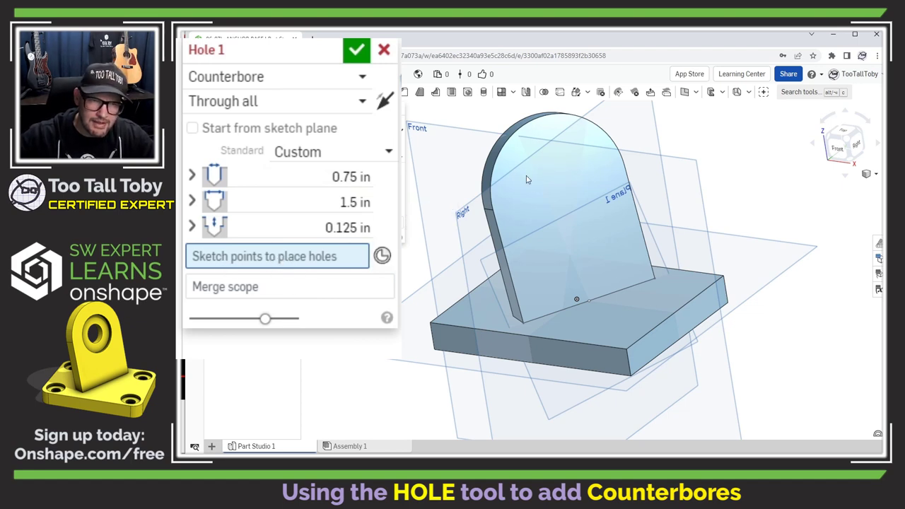
{"action": "right_click_drag", "start_coordinate": [536, 178], "coordinate": [546, 182]}
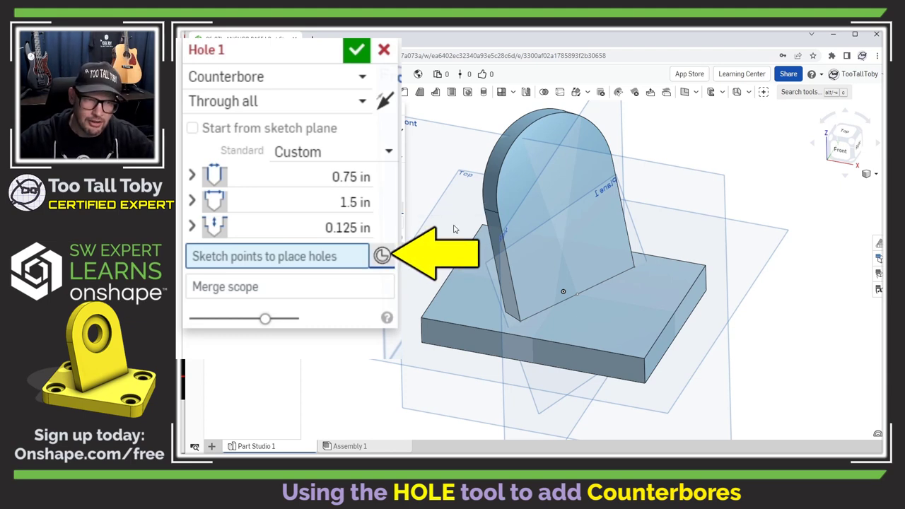
{"action": "left_click", "coordinate": [502, 167]}
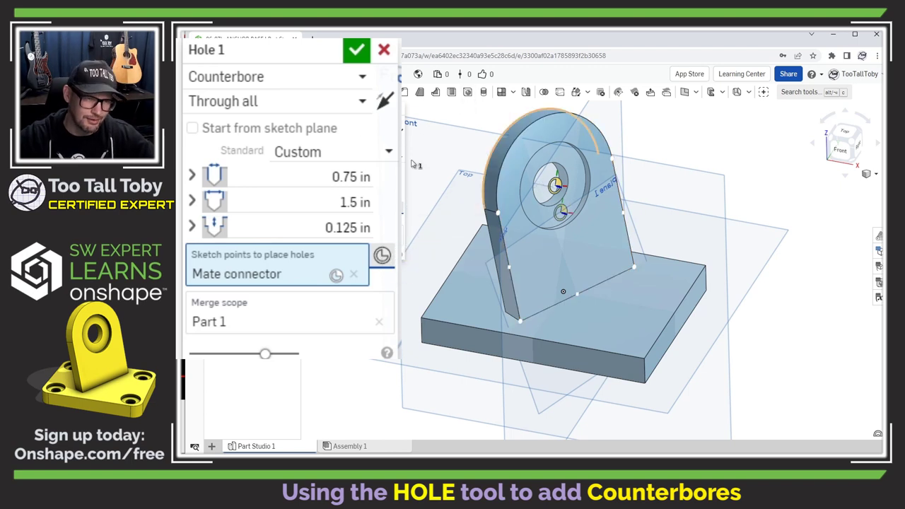
{"action": "left_click", "coordinate": [357, 49]}
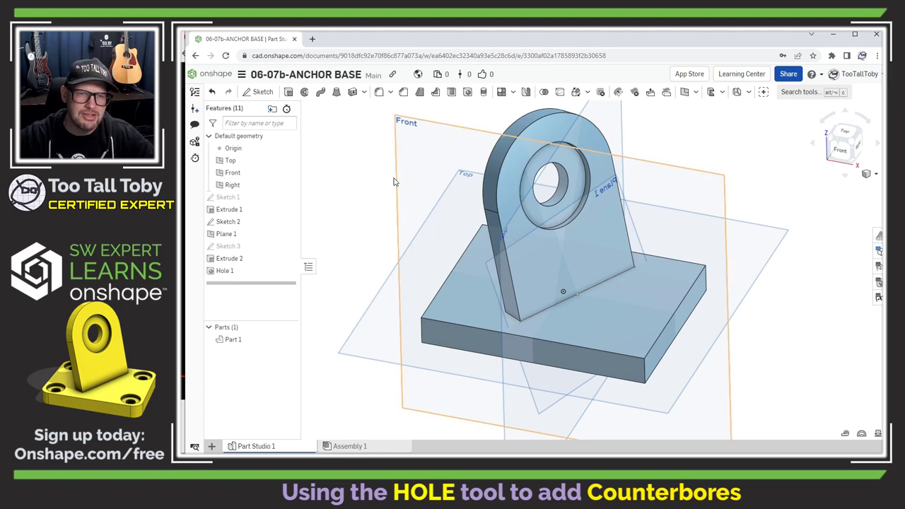
Start a new sketch on the base plate's top face.
{"action": "scroll", "coordinate": [601, 263], "scroll_direction": "down", "scroll_amount": 2}
{"action": "scroll", "coordinate": [614, 249], "scroll_direction": "up", "scroll_amount": 2}
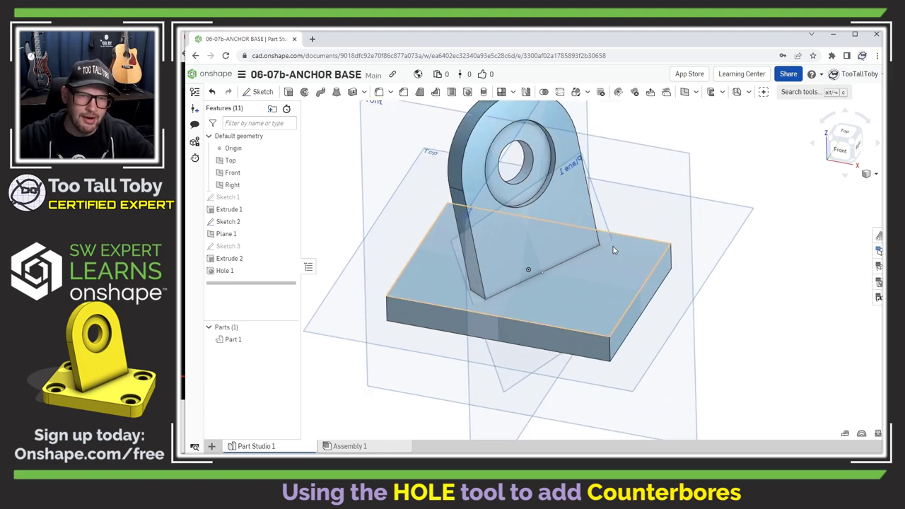
{"action": "right_click_drag", "start_coordinate": [614, 253], "coordinate": [610, 285]}
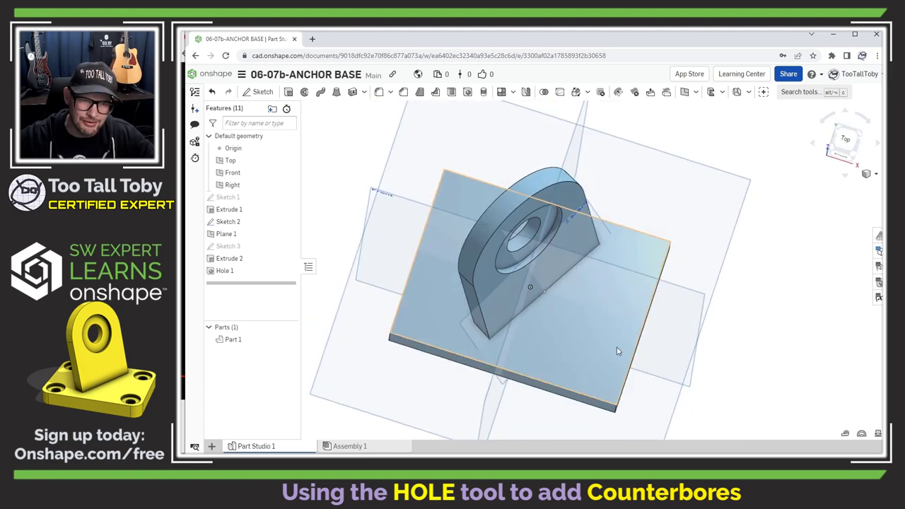
{"action": "left_click", "coordinate": [462, 190]}
{"action": "key", "text": "s"}
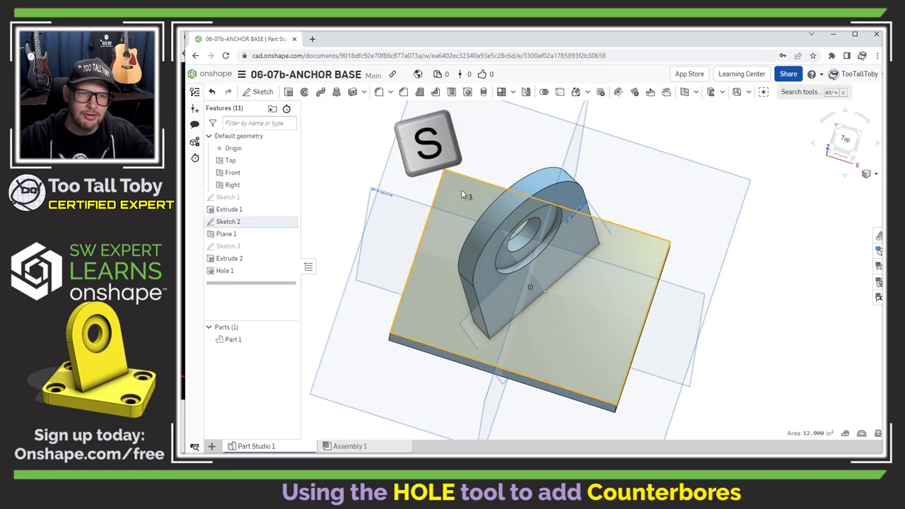
{"action": "left_click", "coordinate": [475, 184]}
Draw a center-point rectangle at the origin, 3 in wide by 2 in tall.
{"action": "key", "text": "s"}
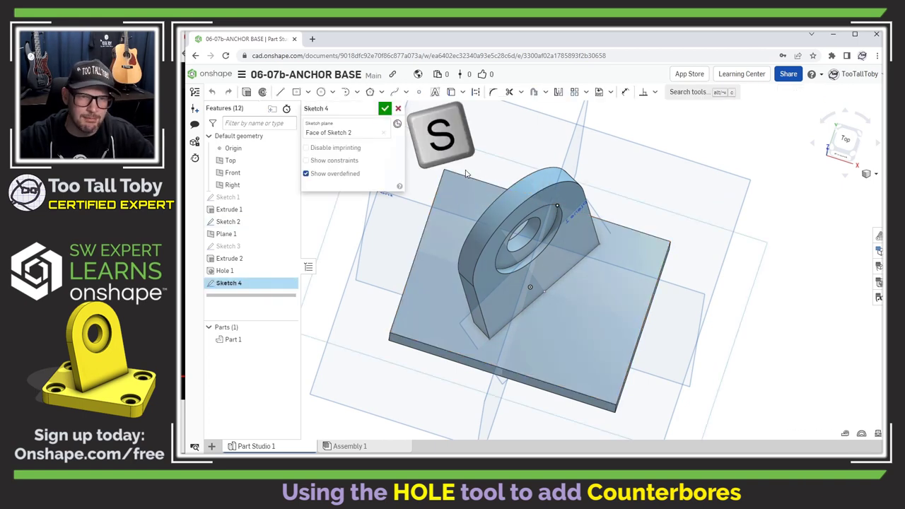
{"action": "left_click", "coordinate": [528, 177]}
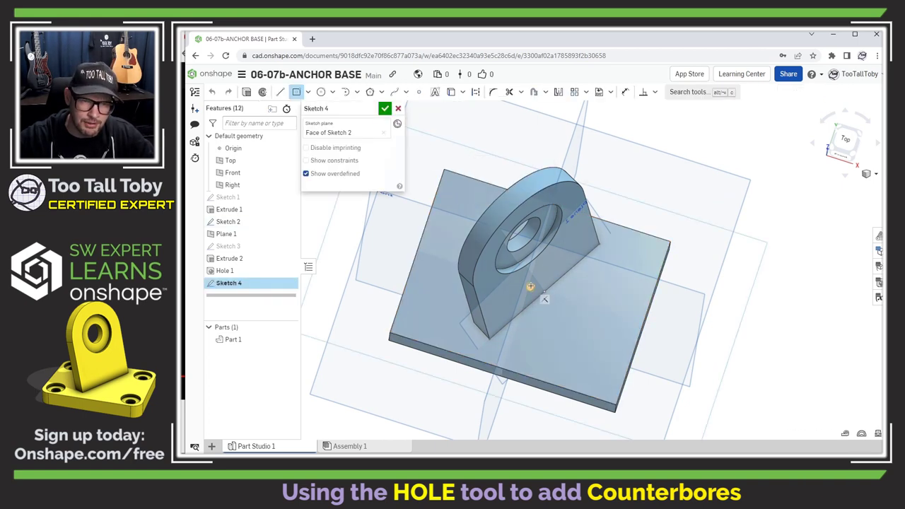
{"action": "left_click", "coordinate": [530, 288]}
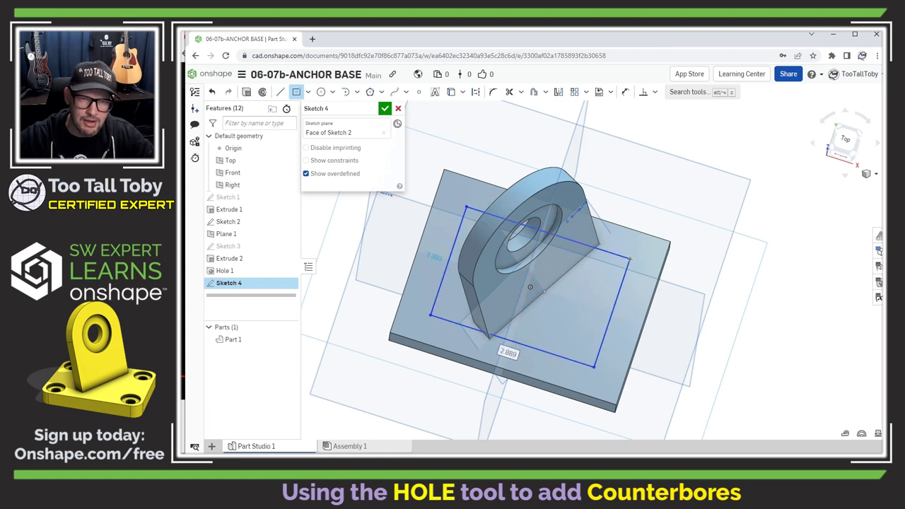
{"action": "type", "text": "3"}
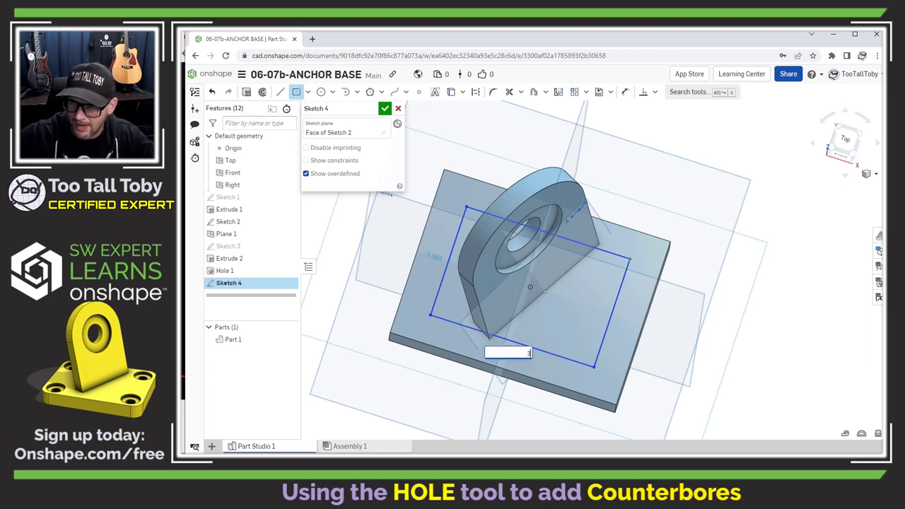
{"action": "key", "text": "Tab"}
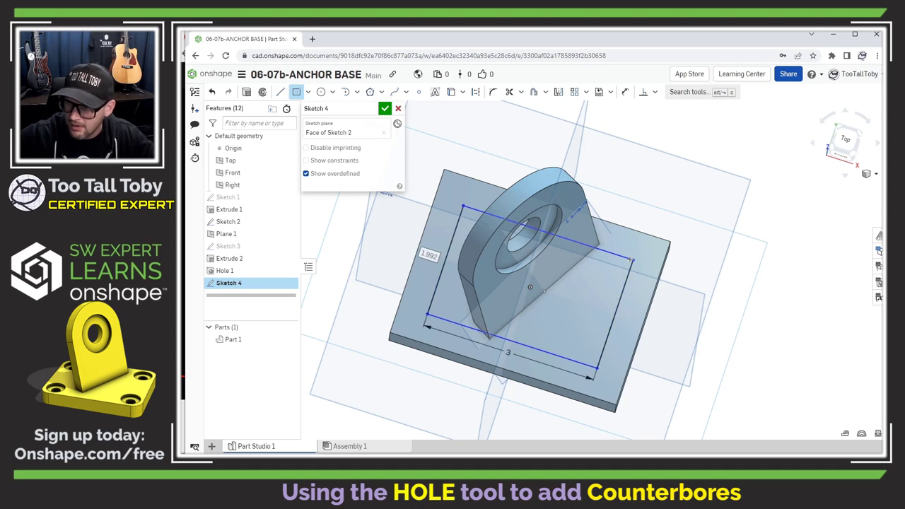
{"action": "type", "text": "2"}
{"action": "key", "text": "Return"}
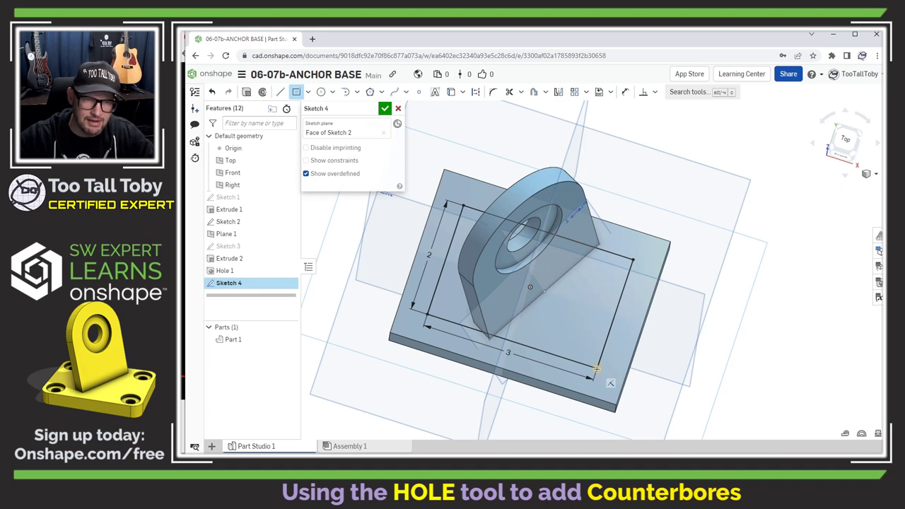
Finish Sketch 4 and set up a counterbore hole: 0.375 in diameter, 0.75 in counterbore.
{"action": "left_click", "coordinate": [385, 108]}
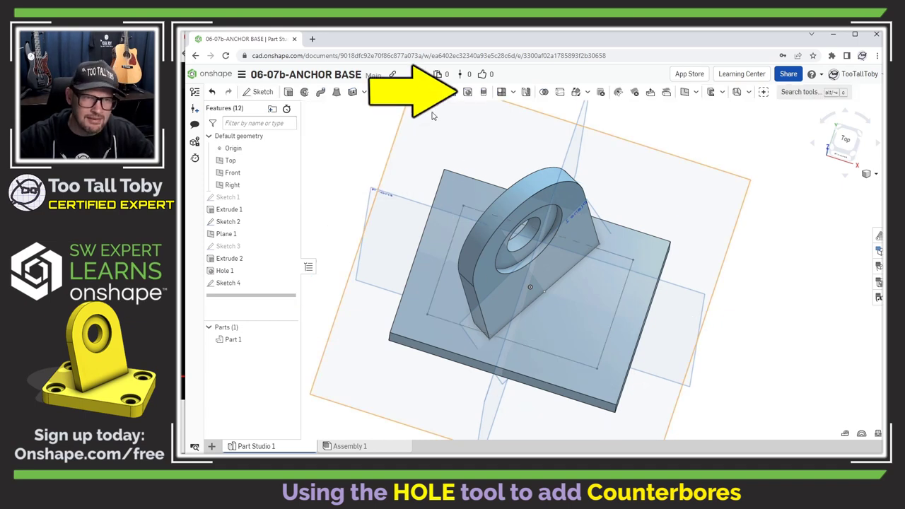
{"action": "left_click", "coordinate": [468, 92]}
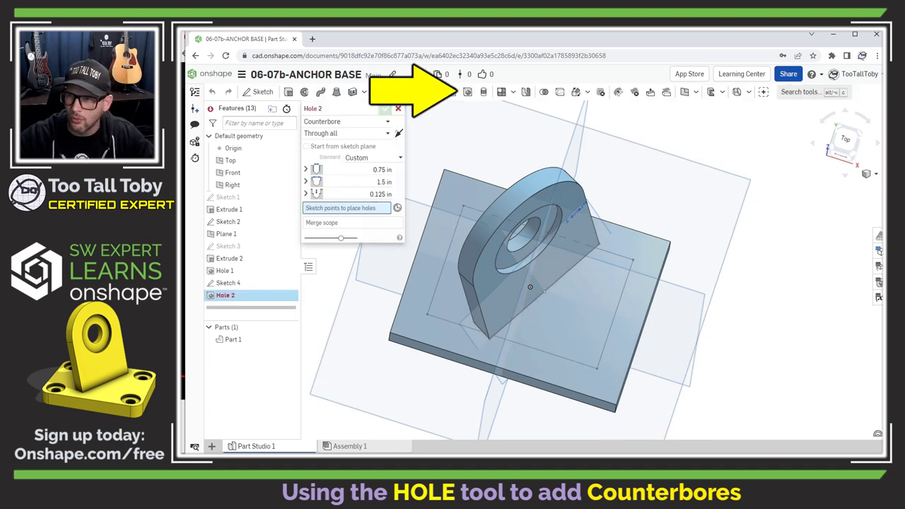
{"action": "key", "text": "alt+Tab"}
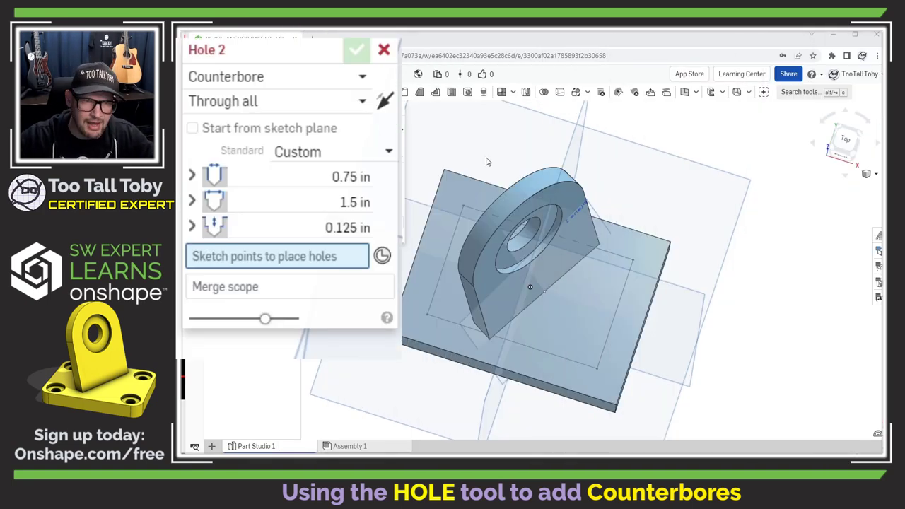
{"action": "left_click", "coordinate": [334, 177]}
{"action": "type", "text": "0"}
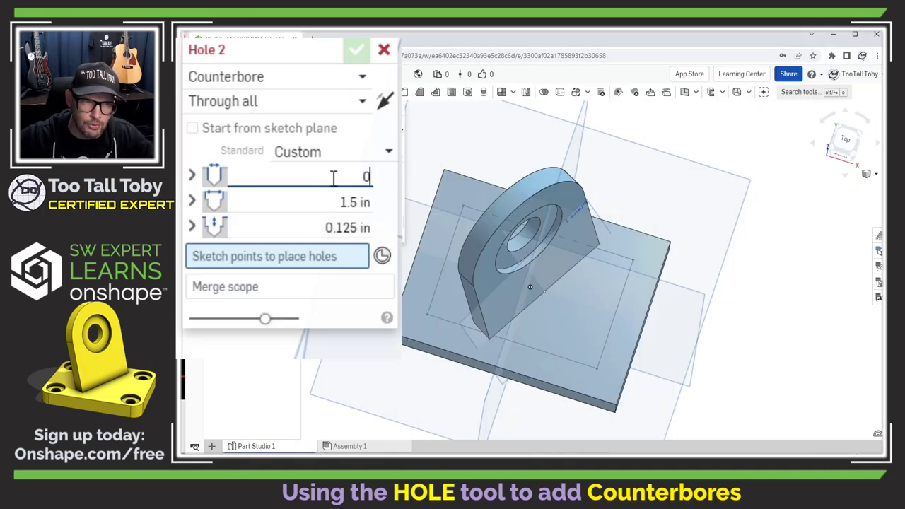
{"action": "type", "text": ".375"}
{"action": "key", "text": "Tab"}
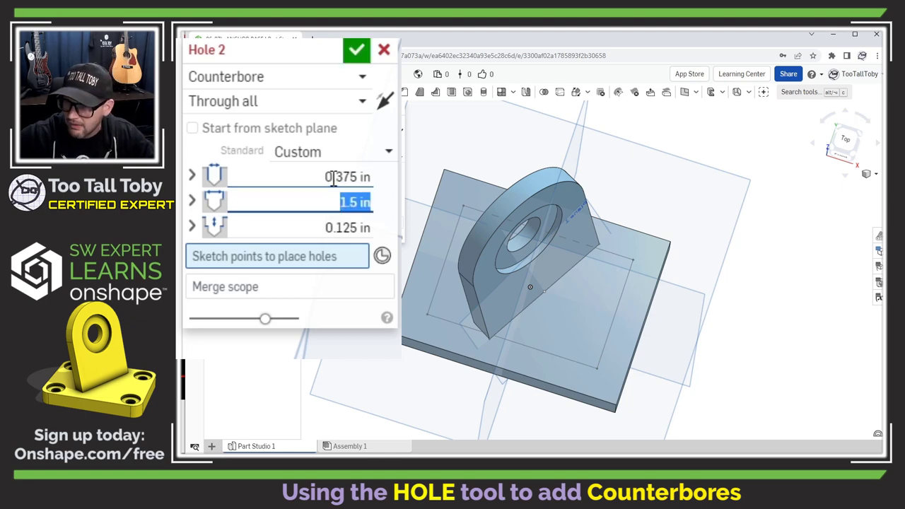
{"action": "type", "text": "0.75"}
{"action": "key", "text": "Tab"}
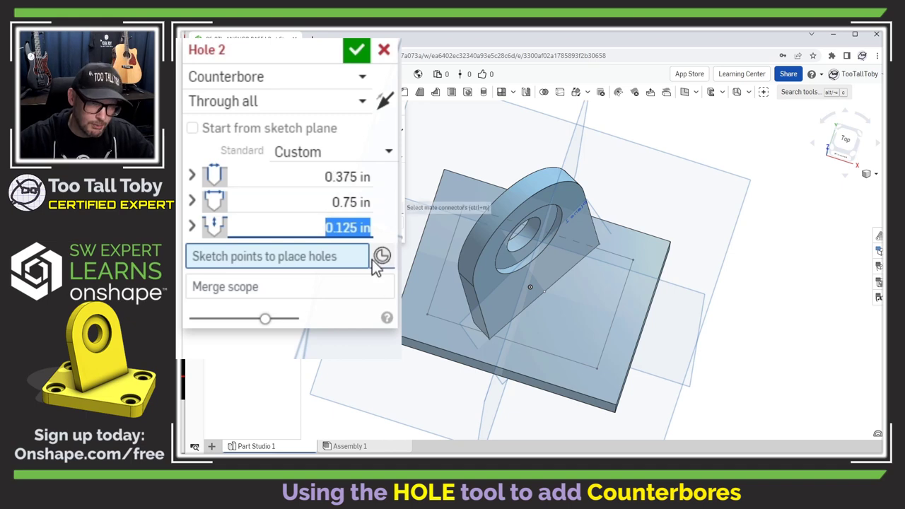
Place the holes at Sketch 4's four corner points and accept Hole 2.
{"action": "left_click", "coordinate": [465, 206]}
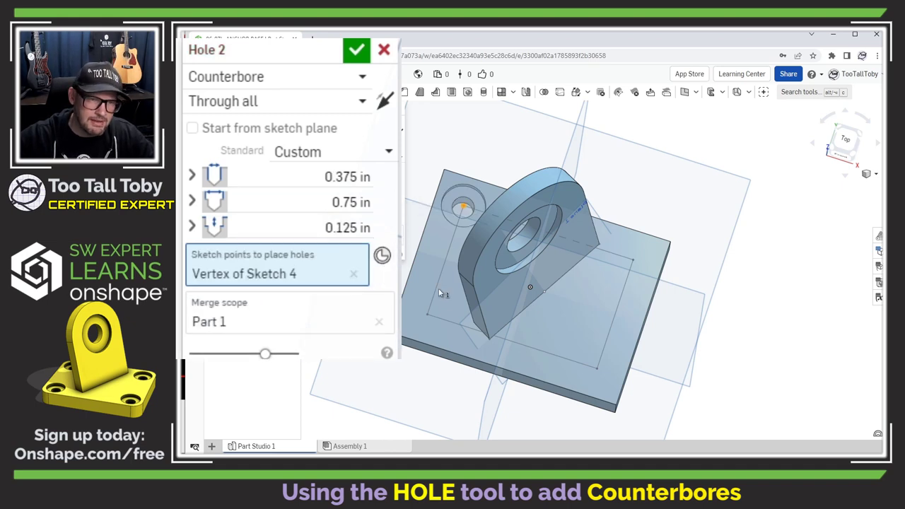
{"action": "left_click", "coordinate": [427, 316]}
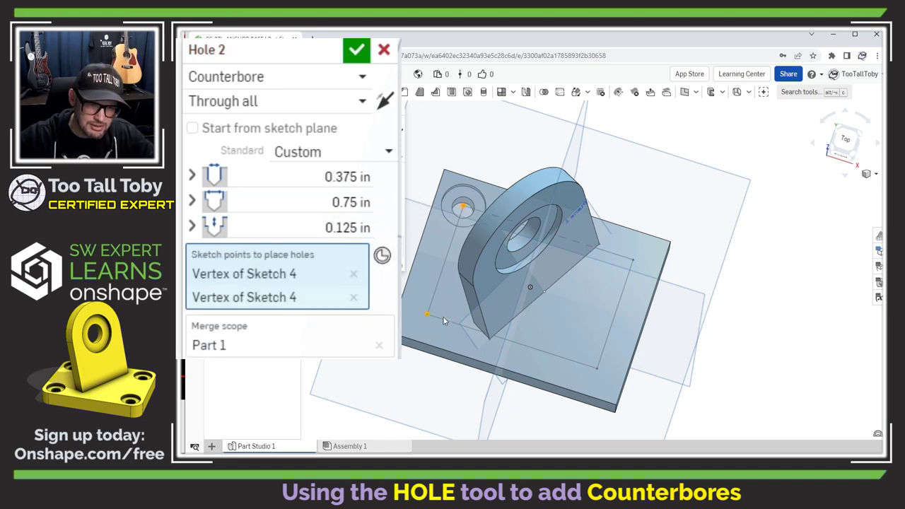
{"action": "left_click", "coordinate": [598, 371]}
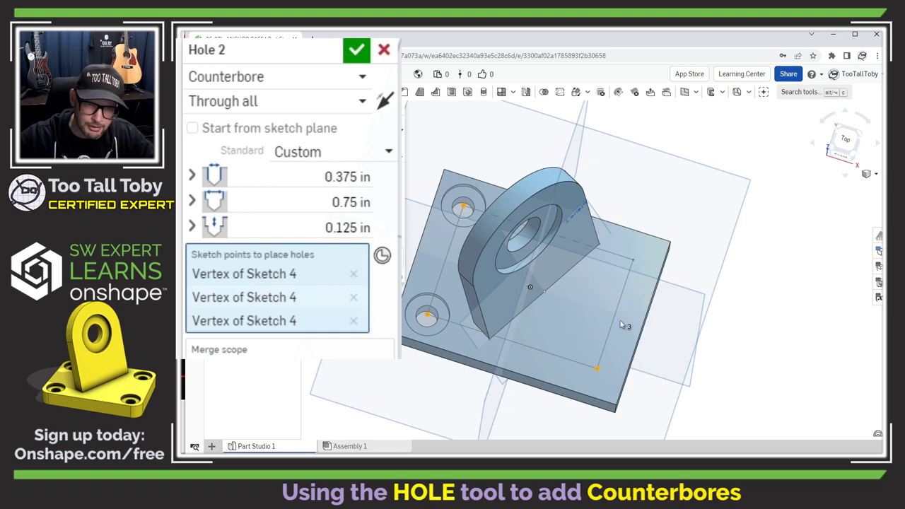
{"action": "left_click", "coordinate": [635, 263]}
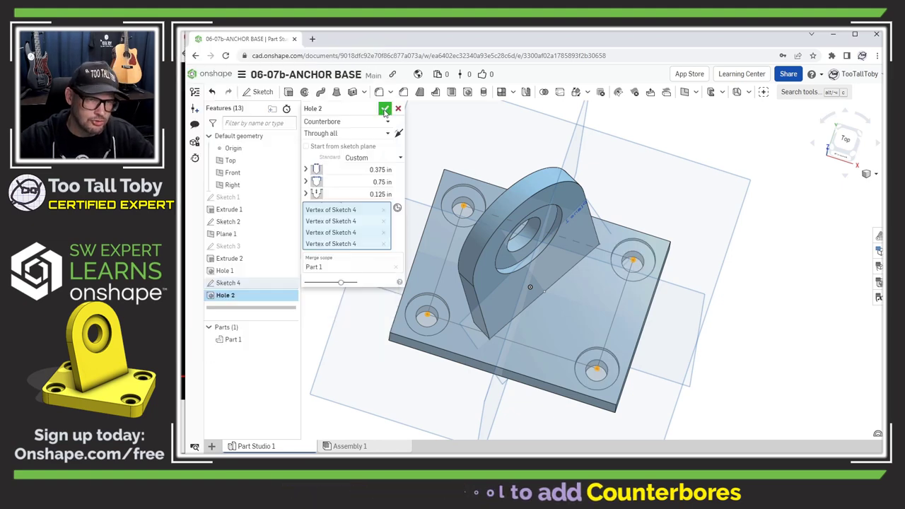
{"action": "left_click", "coordinate": [384, 110]}
{"action": "right_click_drag", "start_coordinate": [488, 288], "coordinate": [424, 240]}
Start a fillet with a 0.375 in radius.
{"action": "key", "text": "s"}
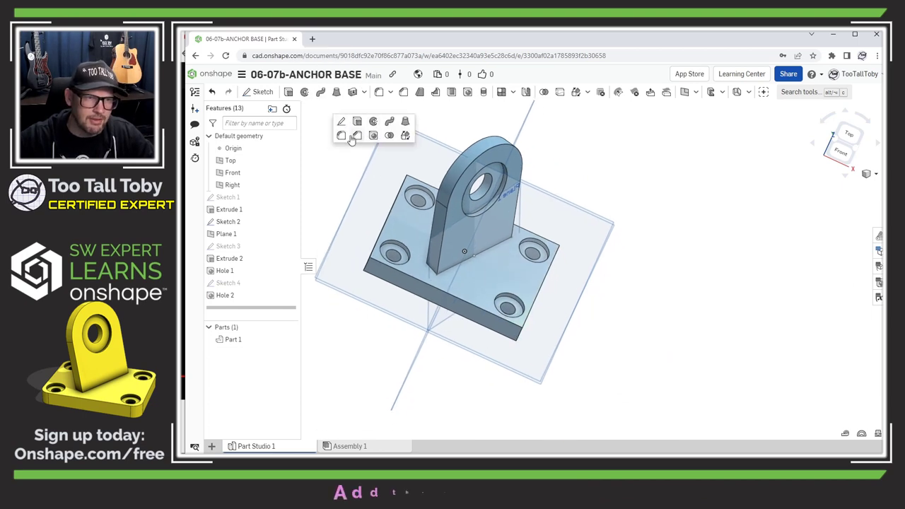
{"action": "left_click", "coordinate": [357, 136]}
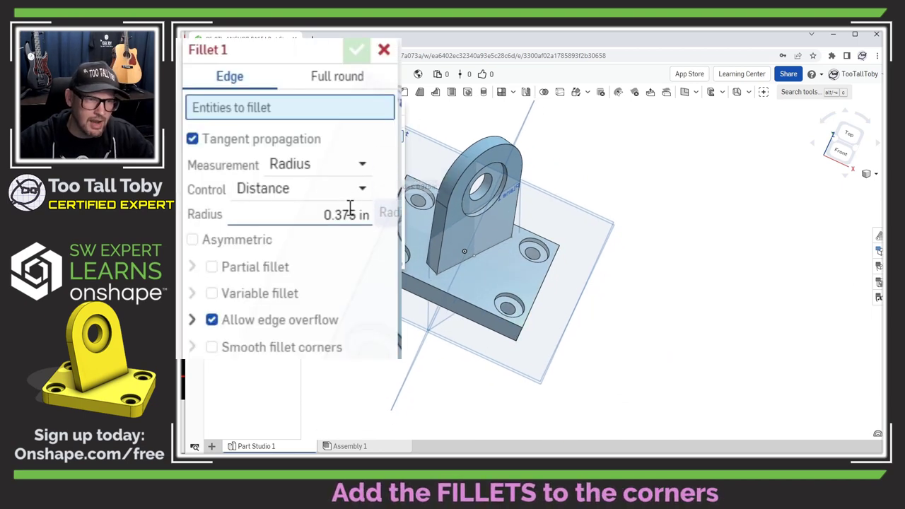
{"action": "left_click", "coordinate": [349, 213]}
{"action": "type", "text": "0"}
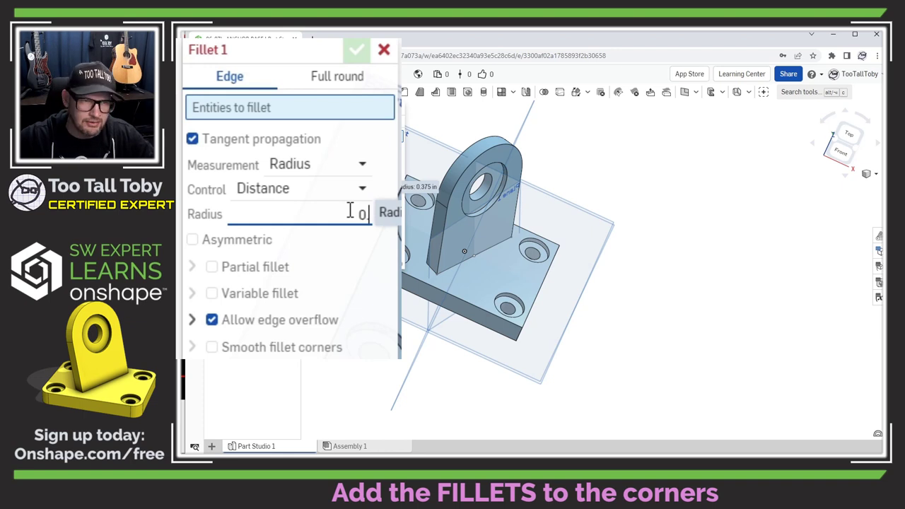
{"action": "type", "text": ".375"}
{"action": "key", "text": "Return"}
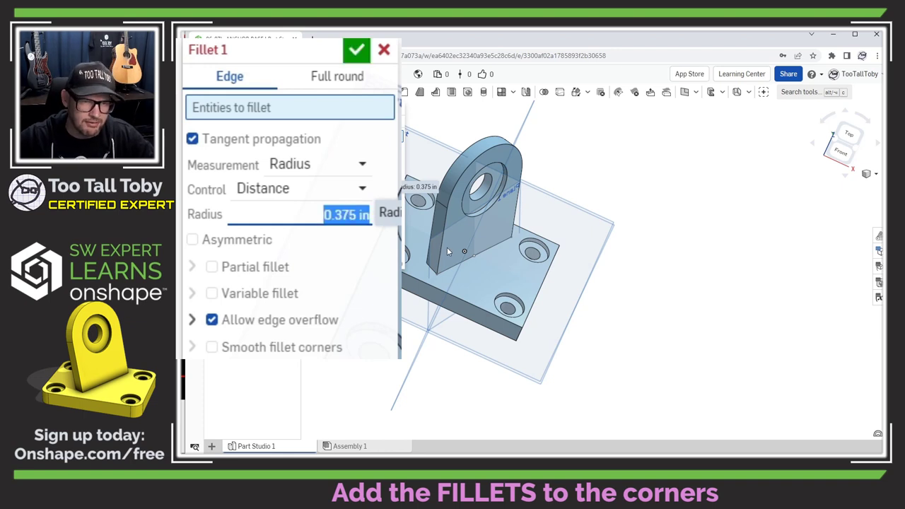
Apply the fillet to the plate's four vertical corner edges, then hide the reference planes.
{"action": "right_click_drag", "start_coordinate": [571, 260], "coordinate": [584, 262]}
{"action": "left_click", "coordinate": [577, 262]}
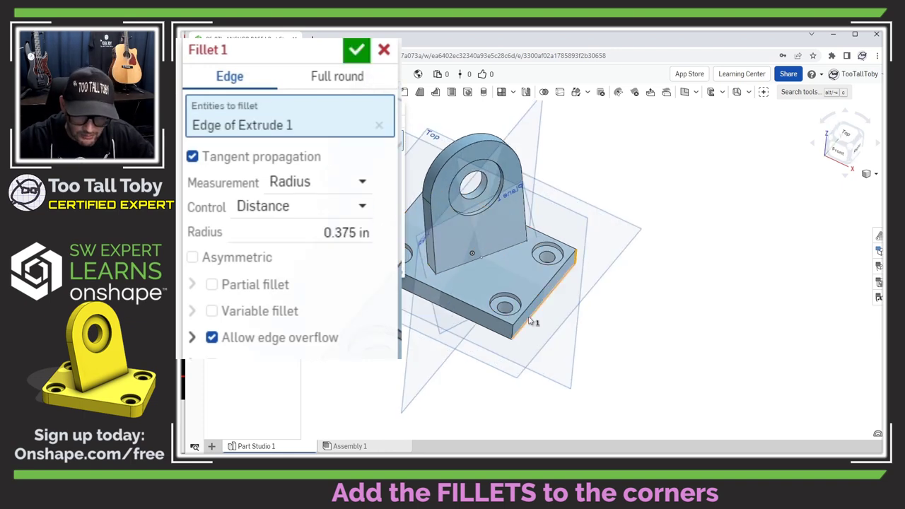
{"action": "left_click", "coordinate": [515, 334]}
{"action": "key", "text": "shift+3"}
{"action": "right_click_drag", "start_coordinate": [532, 344], "coordinate": [561, 364]}
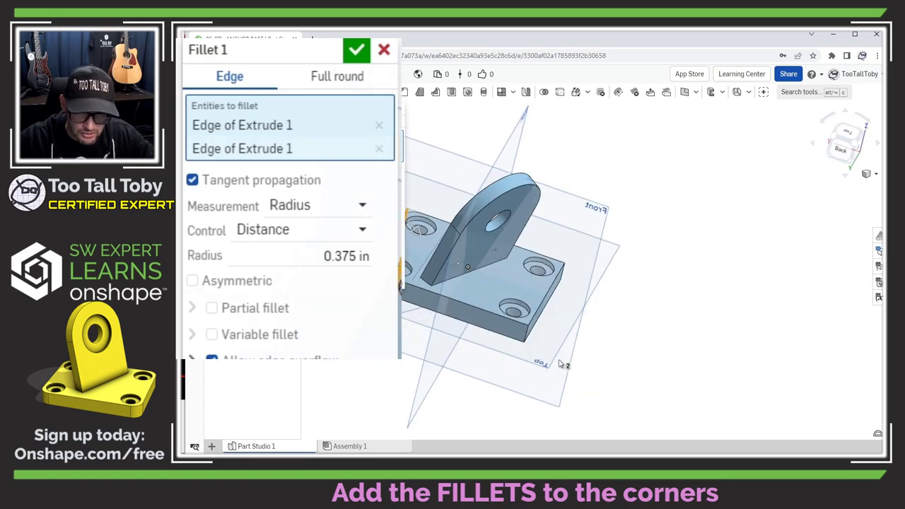
{"action": "left_click", "coordinate": [565, 276]}
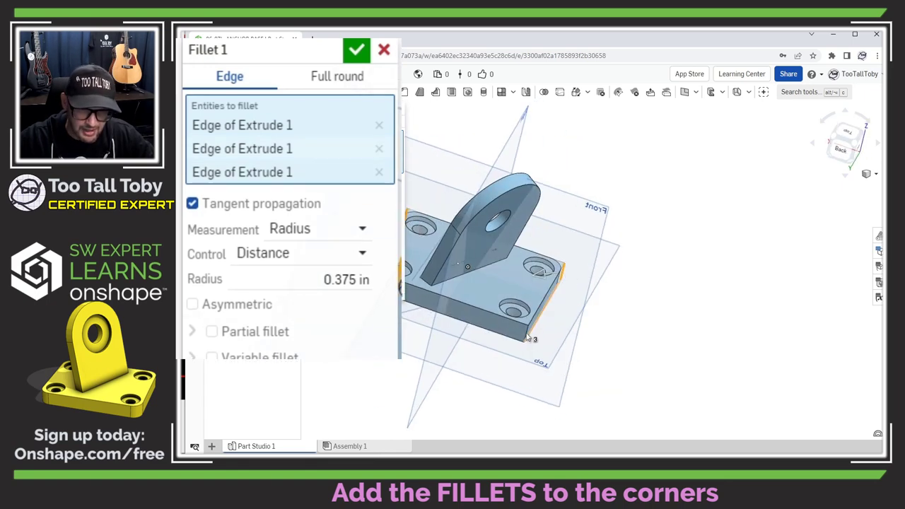
{"action": "left_click", "coordinate": [524, 334]}
{"action": "left_click", "coordinate": [356, 49]}
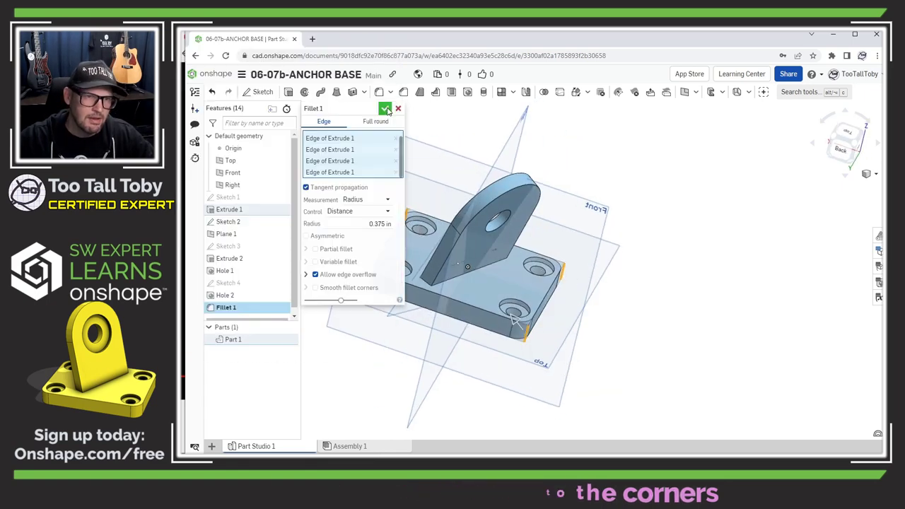
{"action": "right_click_drag", "start_coordinate": [375, 216], "coordinate": [499, 222]}
{"action": "key", "text": "p"}
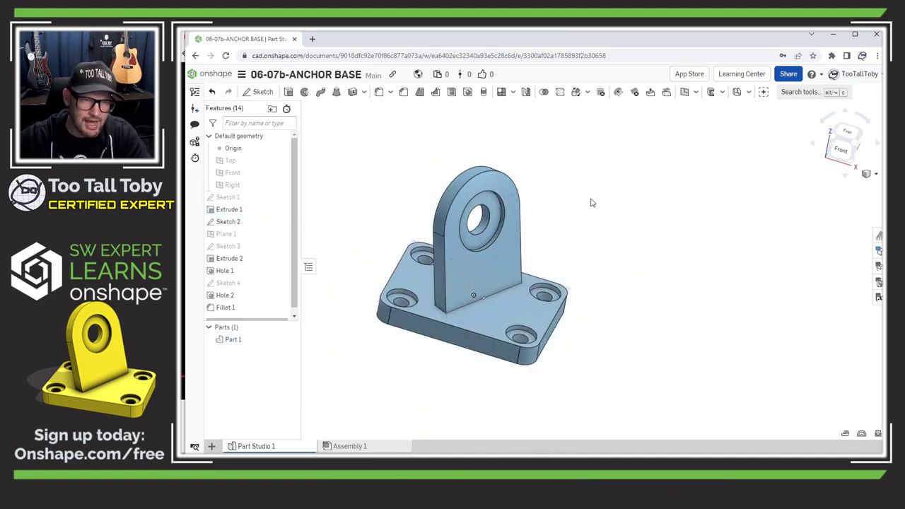
Assign TTT-Aluminum - 1060 from the TTT-CUSTOM MATERIALS library to Part 1.
{"action": "right_click_drag", "start_coordinate": [477, 362], "coordinate": [602, 251]}
{"action": "scroll", "coordinate": [609, 230], "scroll_direction": "up", "scroll_amount": 1}
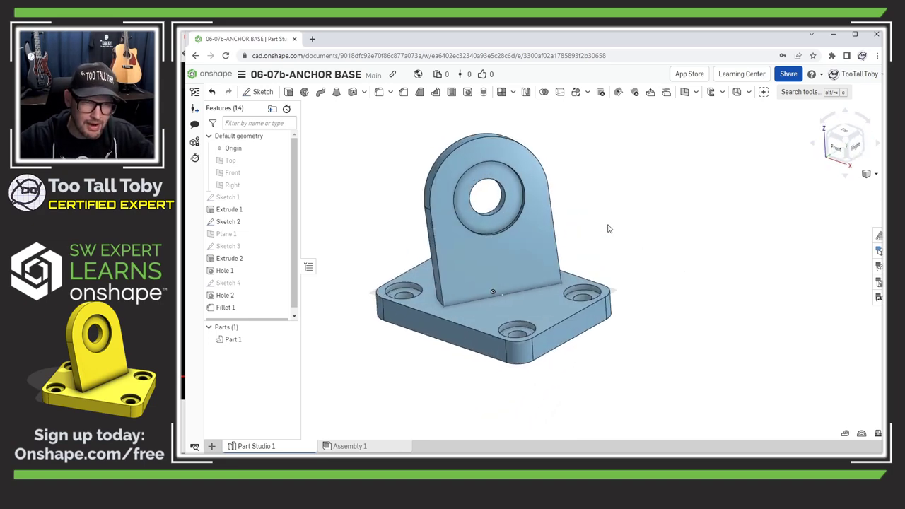
{"action": "left_click", "coordinate": [233, 344]}
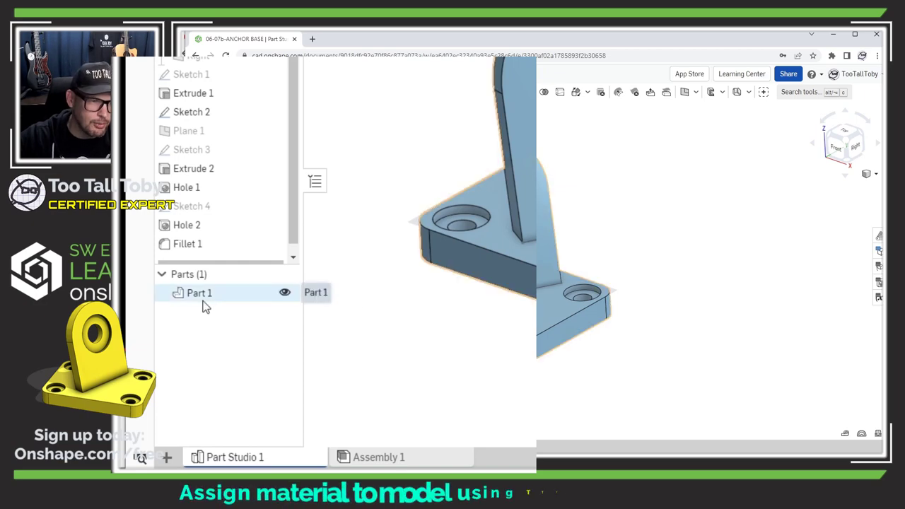
{"action": "right_click", "coordinate": [202, 299]}
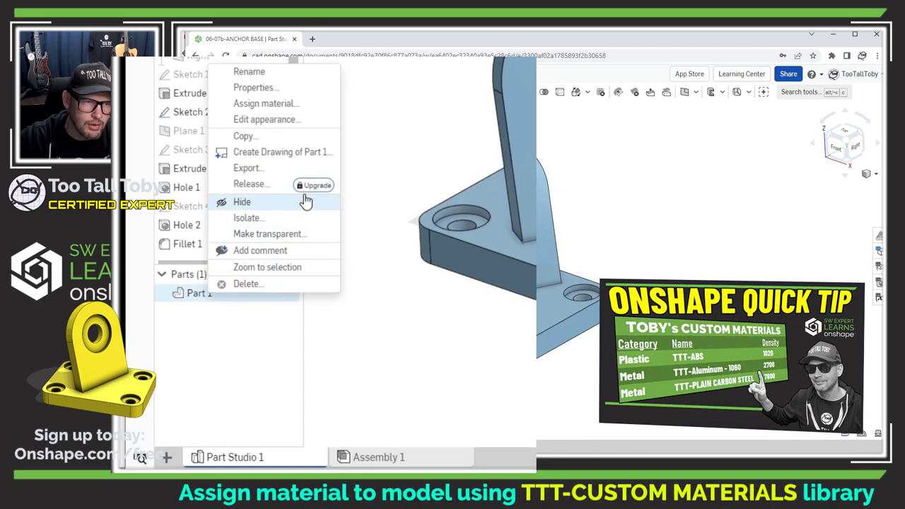
{"action": "left_click", "coordinate": [287, 105]}
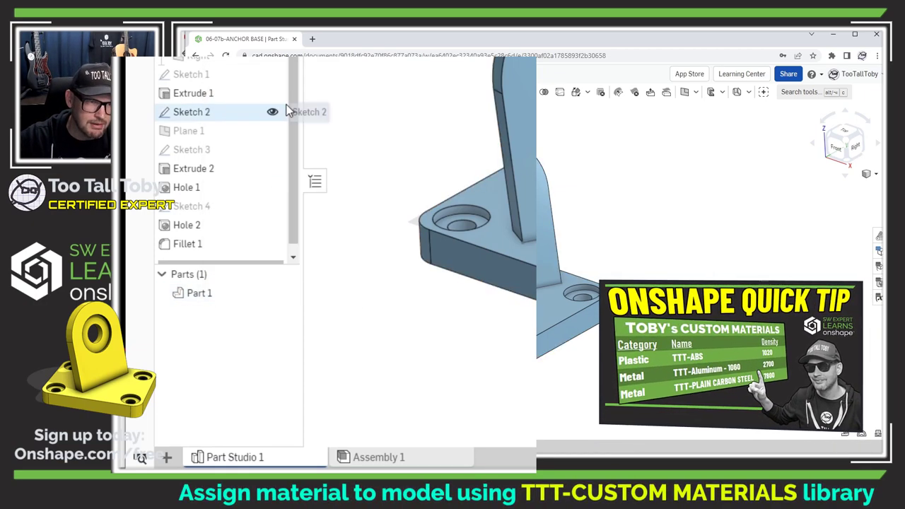
{"action": "left_click", "coordinate": [496, 247]}
{"action": "left_click", "coordinate": [402, 282]}
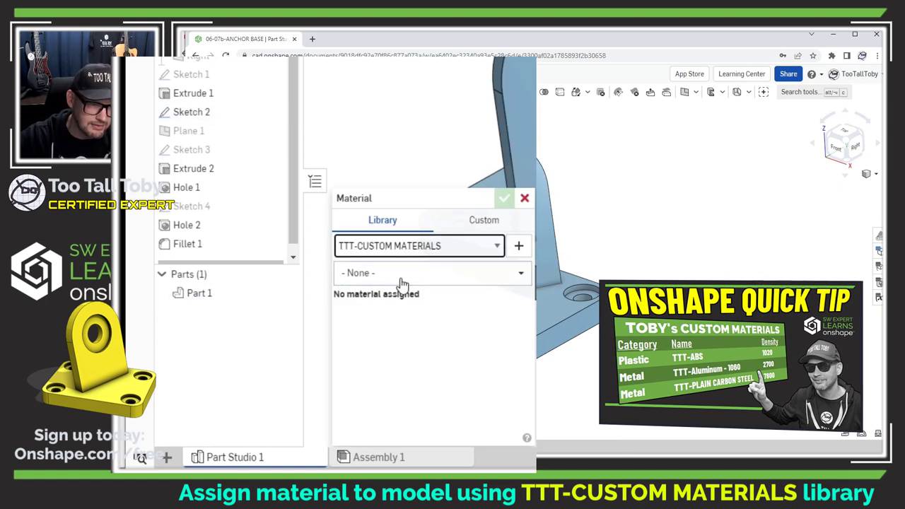
{"action": "left_click", "coordinate": [524, 275]}
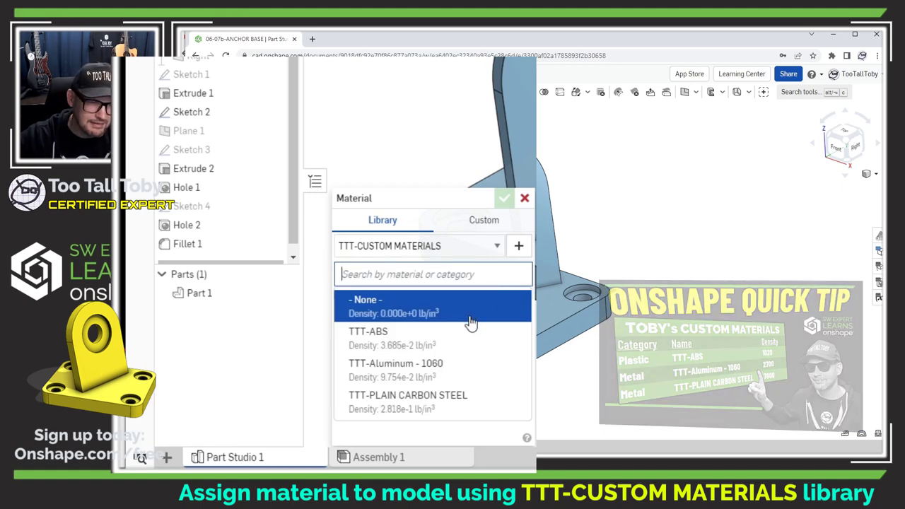
{"action": "left_click", "coordinate": [368, 365]}
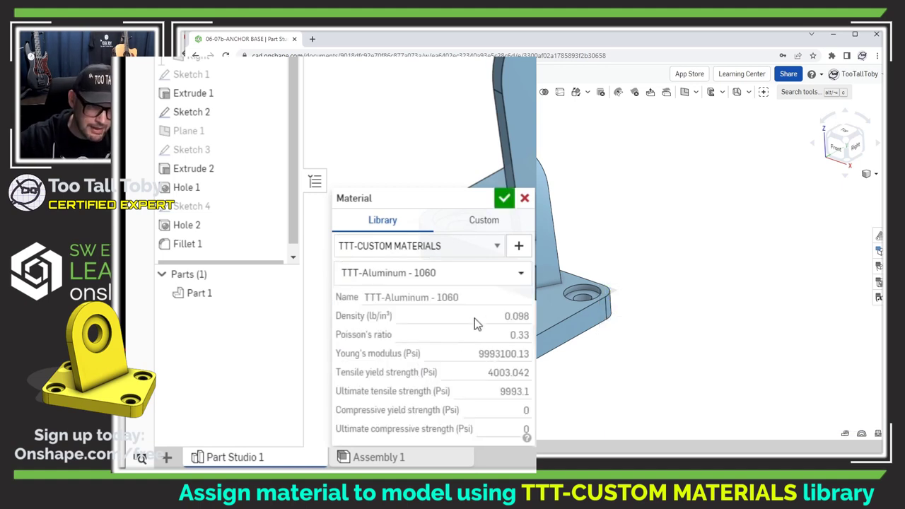
{"action": "left_click", "coordinate": [504, 198]}
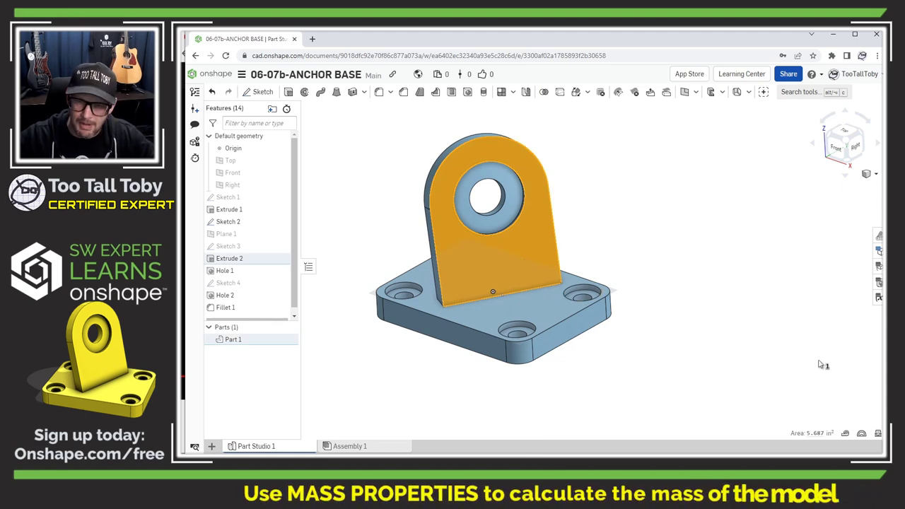
Show Part 1's mass properties and read its 0.777 lb mass.
{"action": "left_click", "coordinate": [878, 433]}
{"action": "mouse_move", "coordinate": [481, 228]}
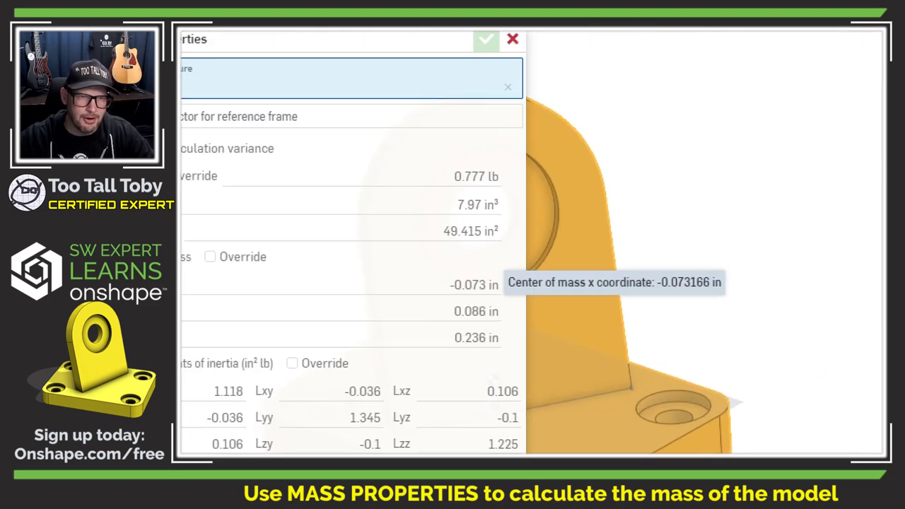
{"action": "mouse_move", "coordinate": [430, 188]}
{"action": "left_mouse_down"}
{"action": "mouse_move", "coordinate": [512, 188]}
{"action": "mouse_move", "coordinate": [510, 162]}
{"action": "mouse_move", "coordinate": [439, 162]}
{"action": "mouse_move", "coordinate": [438, 192]}
{"action": "left_mouse_up"}
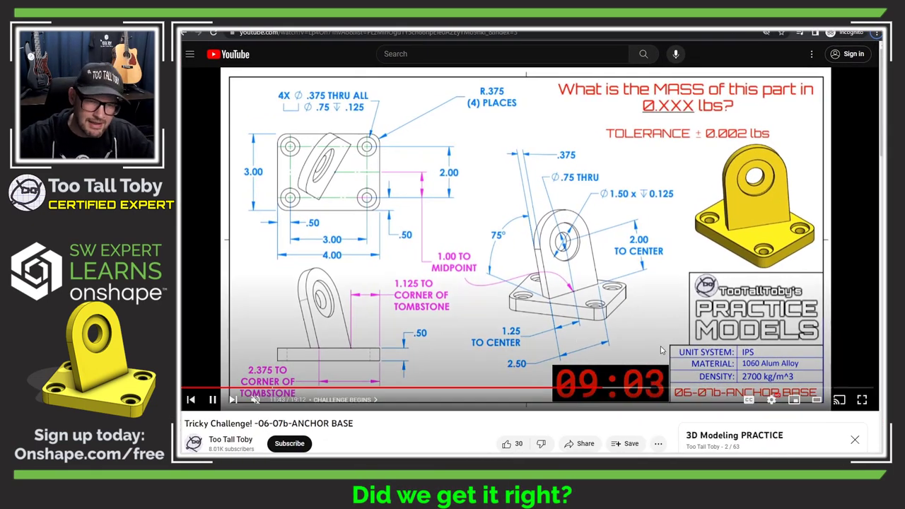
Pause the video and skip to the answer reveal showing 0.777 lbs ±0.002 lbs.
{"action": "left_click", "coordinate": [655, 295]}
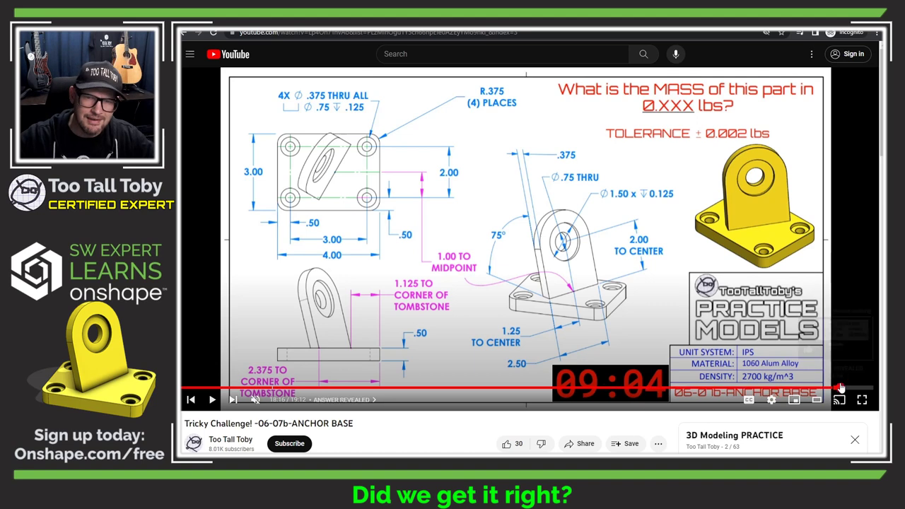
{"action": "left_click", "coordinate": [839, 389]}
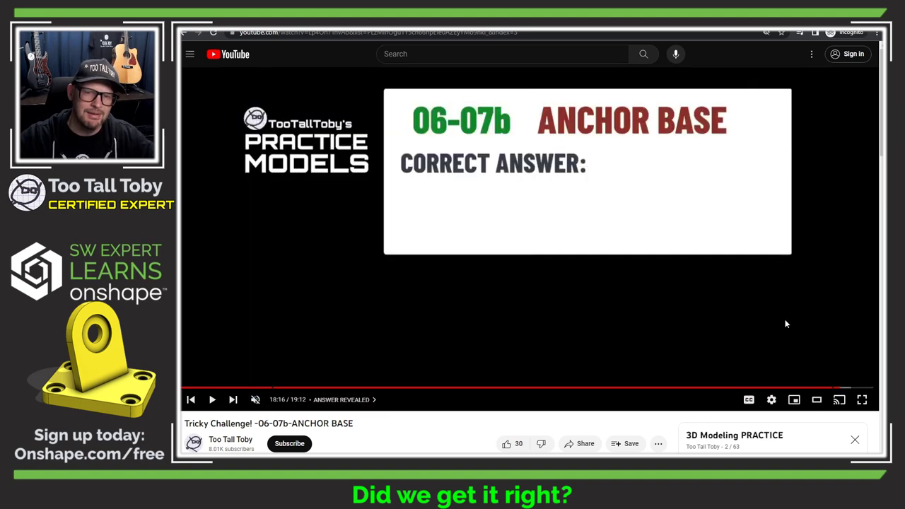
{"action": "left_click", "coordinate": [847, 389]}
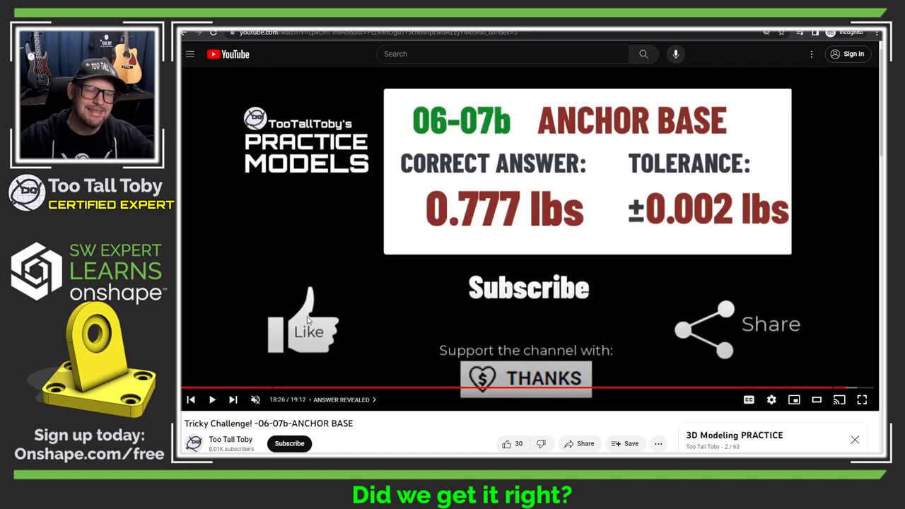